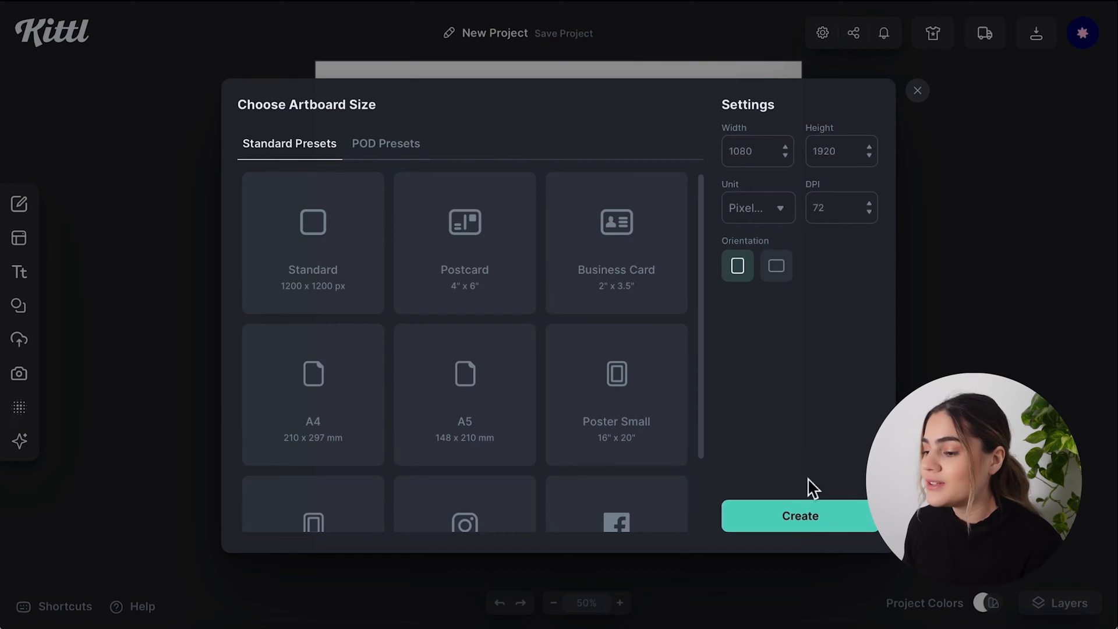
Step: Create a portrait artboard of 1080 × 1920 pixels at 72 DPI and select it
left_click(808, 517)
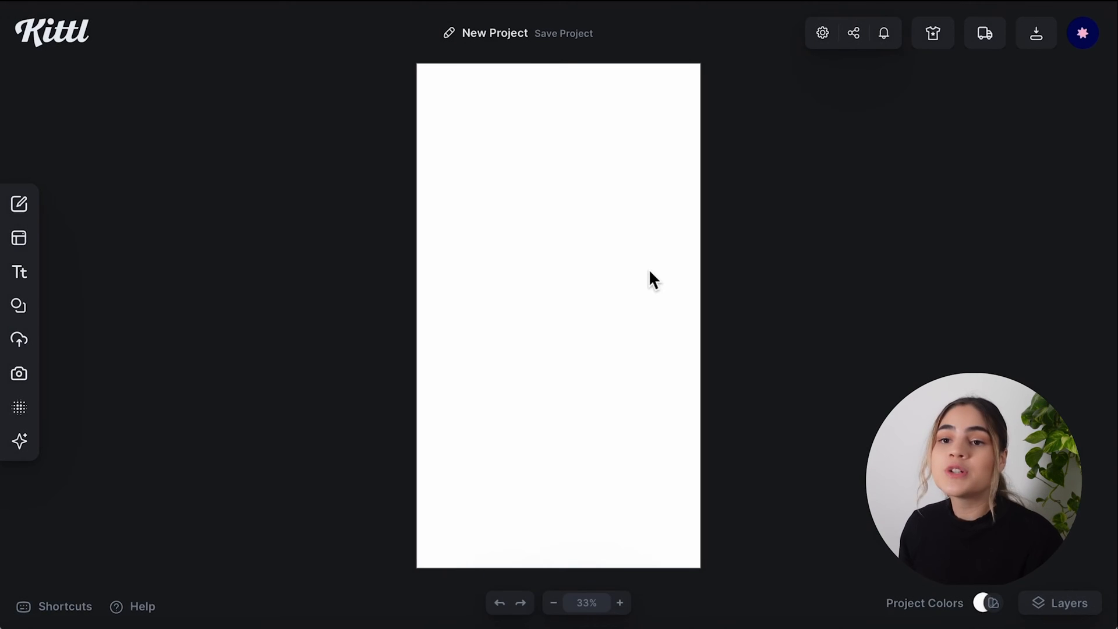
left_click(564, 243)
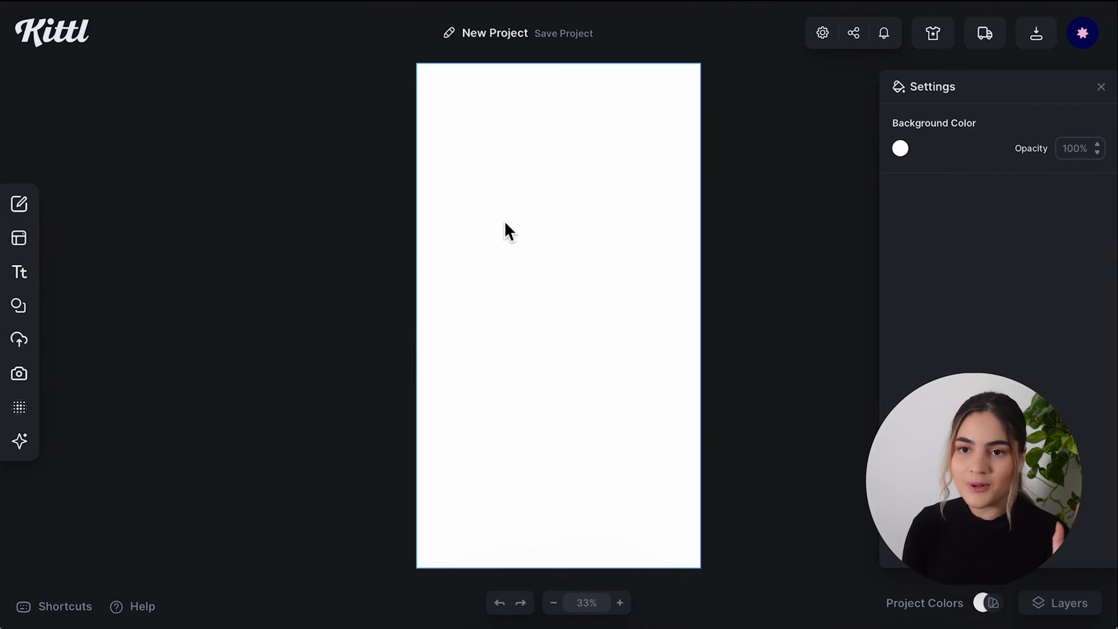
Step: Search the stock photos for "model" and add the photo of the long-haired woman in a black leather coat
left_click(30, 384)
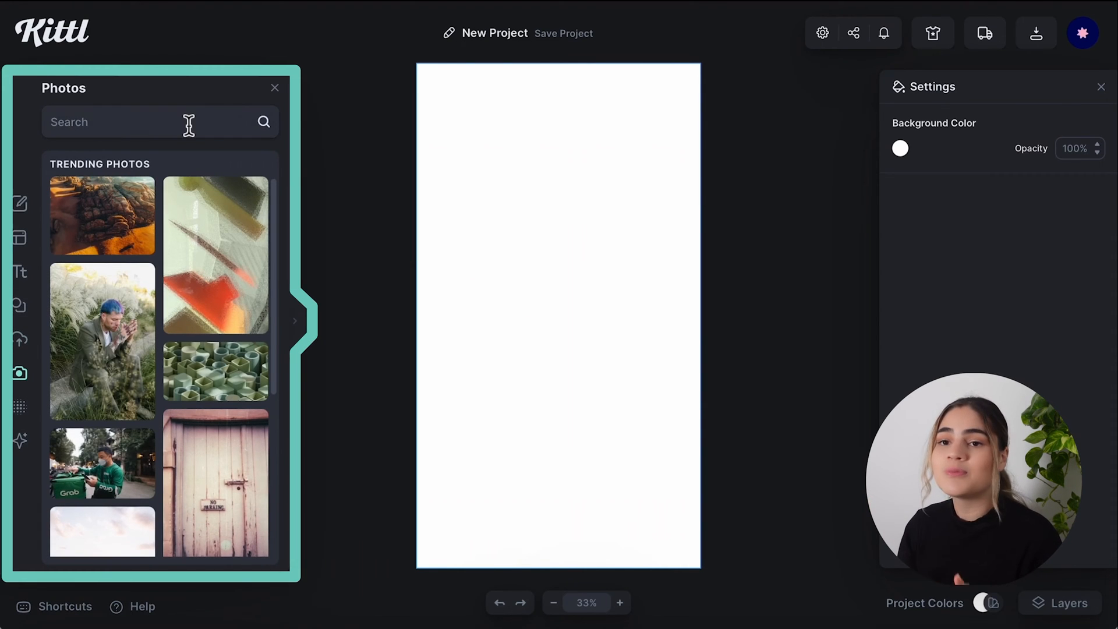
type("model")
key("Return")
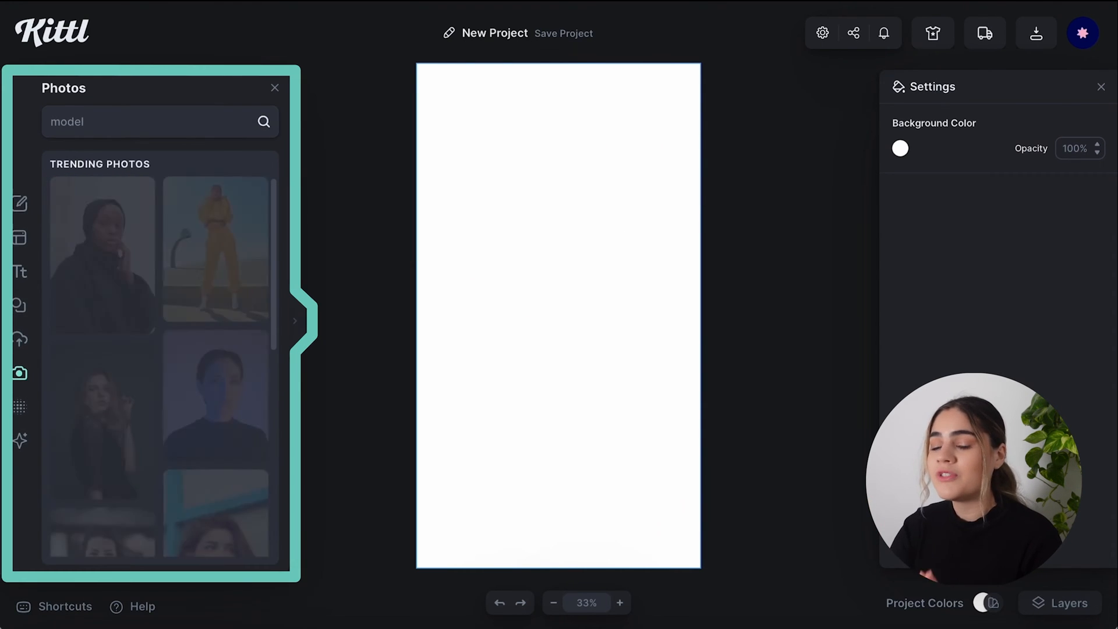
scroll(172, 407, "down", 8)
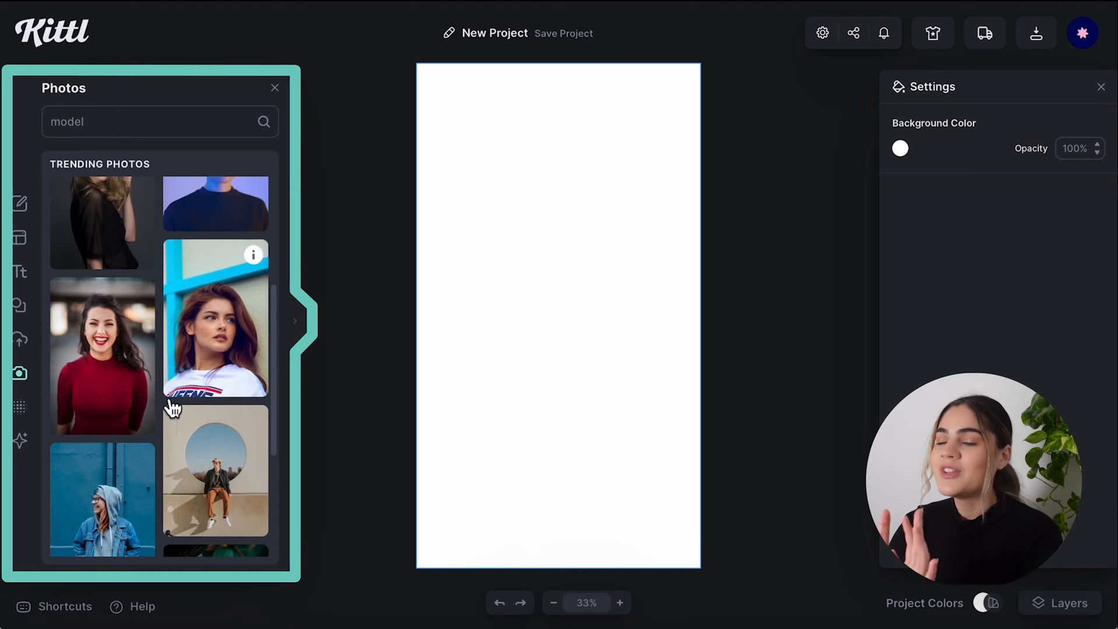
scroll(163, 393, "down", 3)
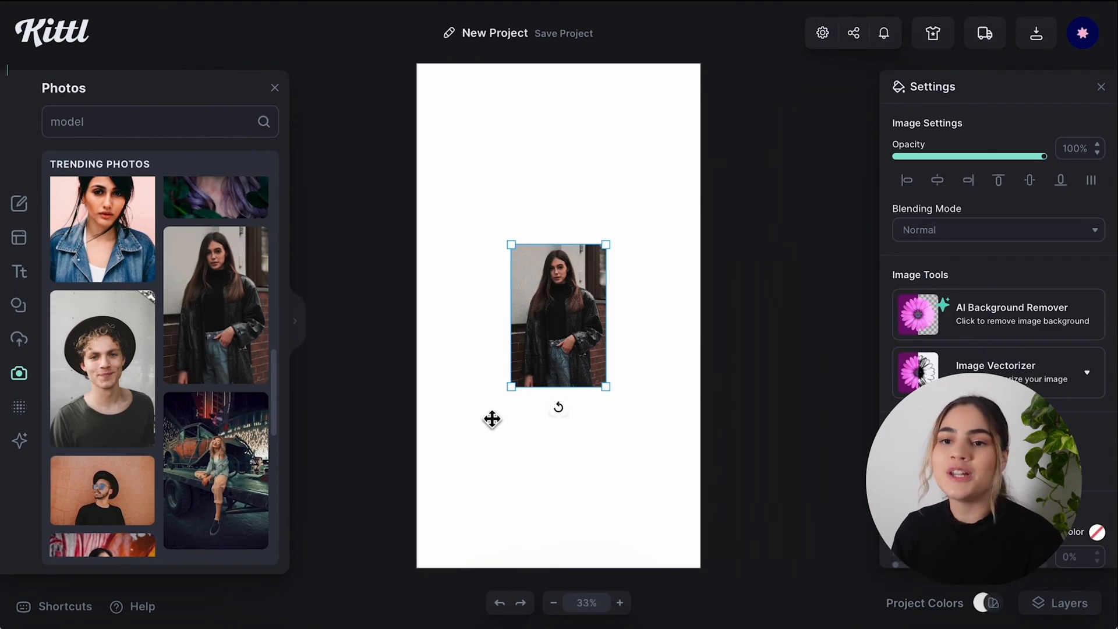
Step: Enlarge the woman's photo so it reaches the artboard's bottom edge and covers most of its width
left_click_drag(512, 395, 420, 601)
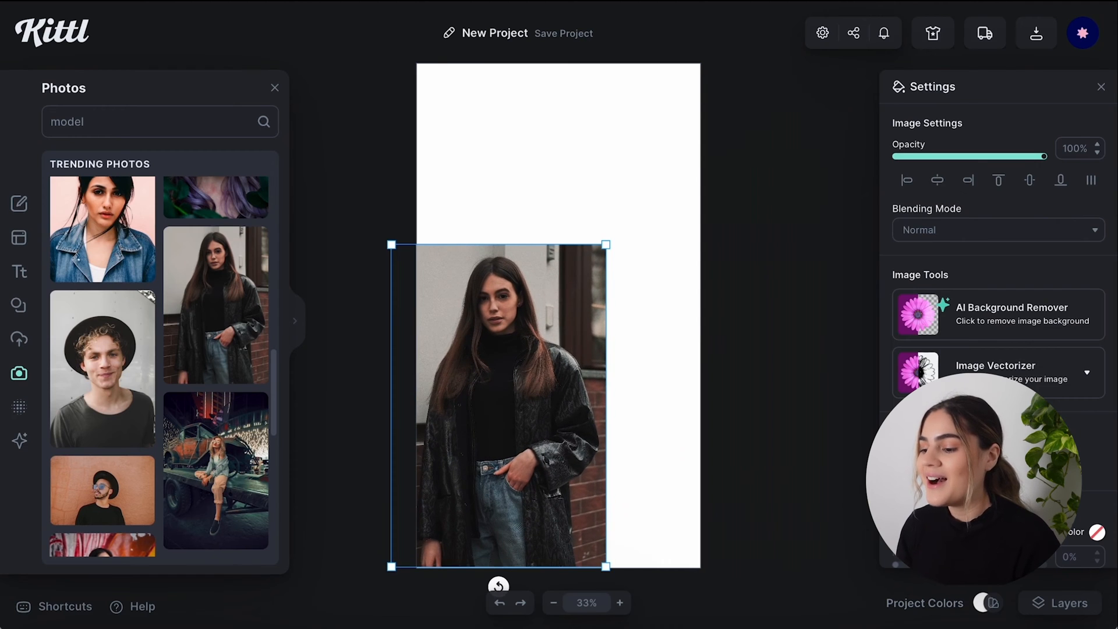
left_click_drag(615, 248, 654, 173)
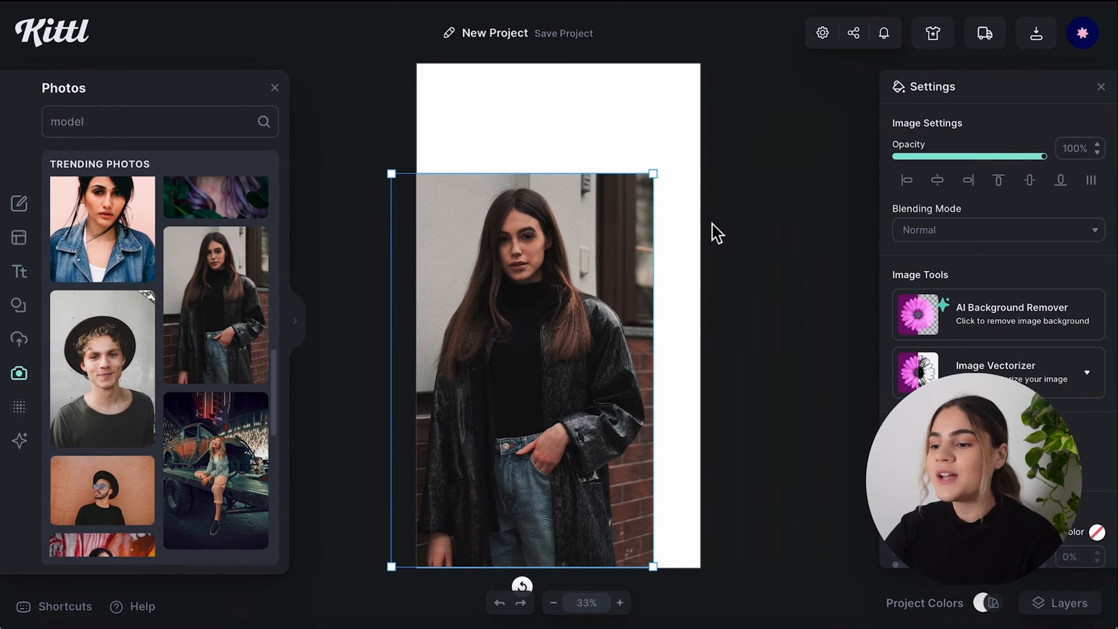
Step: Remove the photo's background with the AI Background Remover and reposition the cut-out woman at the artboard's bottom edge
left_click(976, 319)
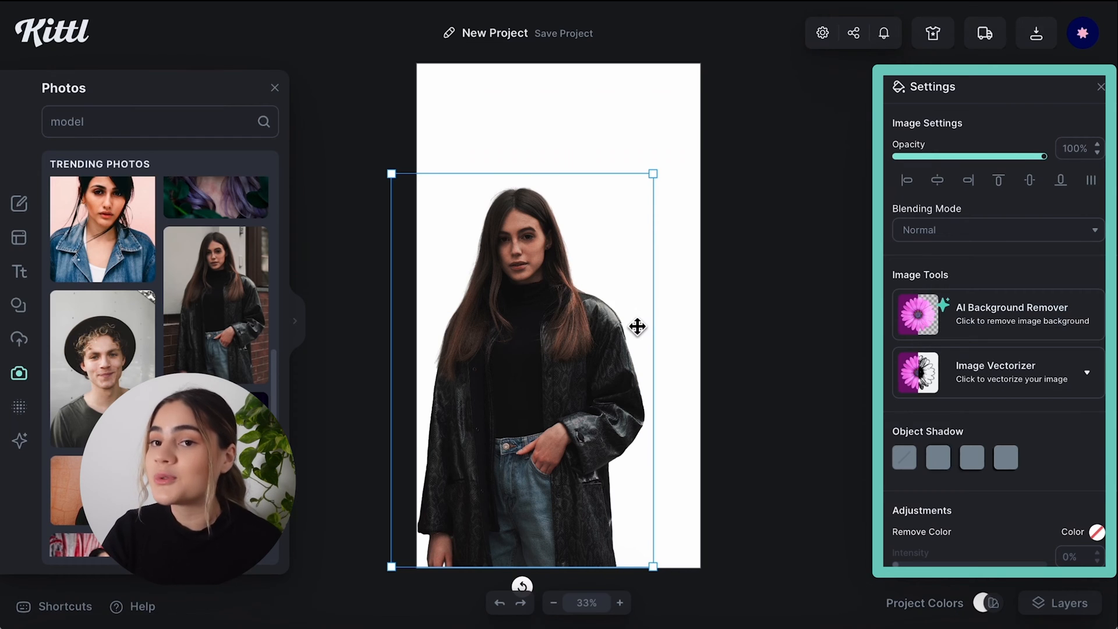
left_click_drag(599, 357, 638, 356)
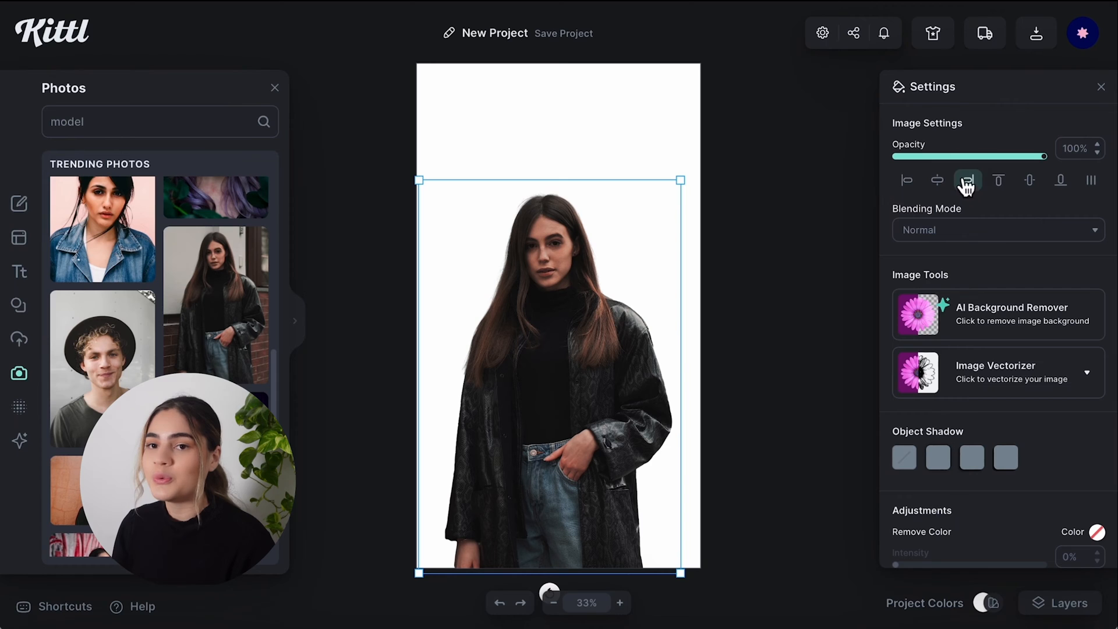
left_click_drag(554, 349, 548, 350)
Step: Set the artboard's background to the solid orange d74e16
left_click(676, 145)
left_click(901, 150)
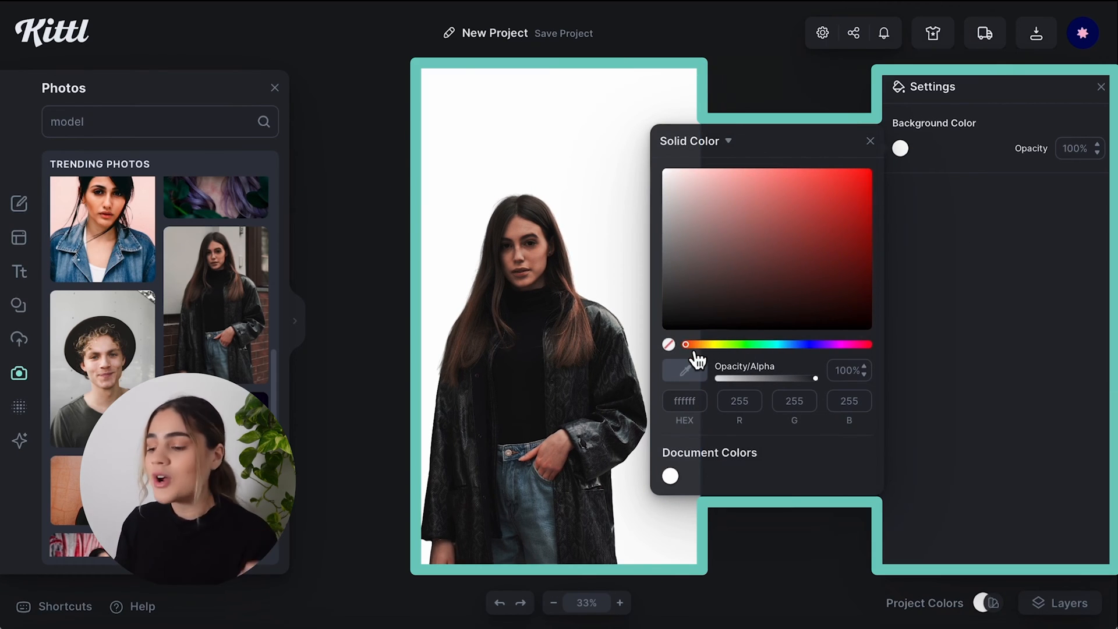
left_click(849, 197)
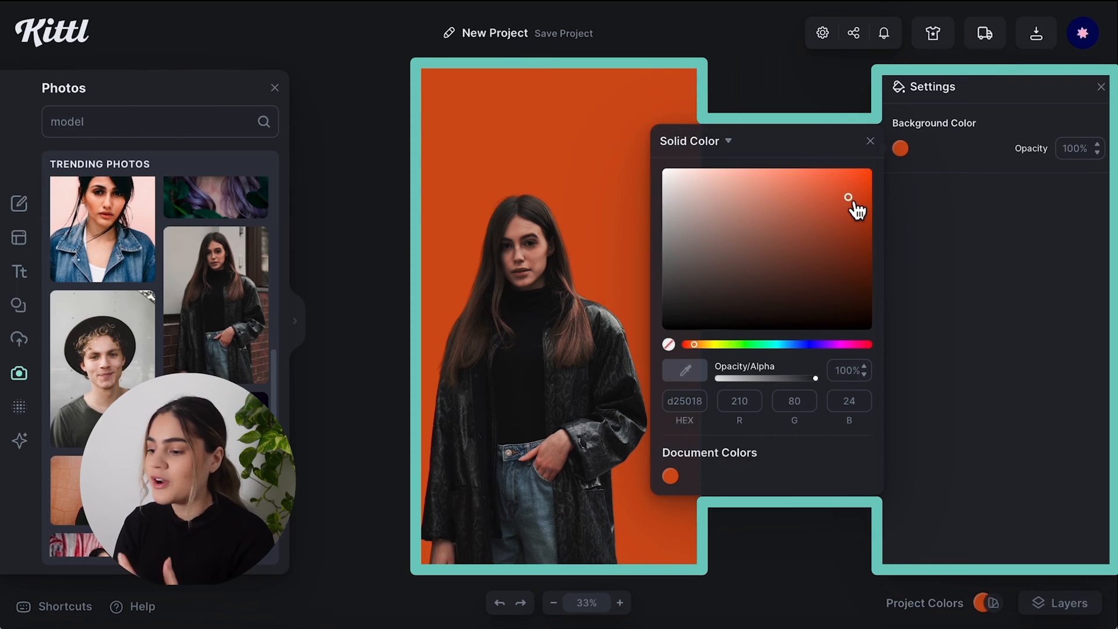
left_click_drag(845, 205, 856, 207)
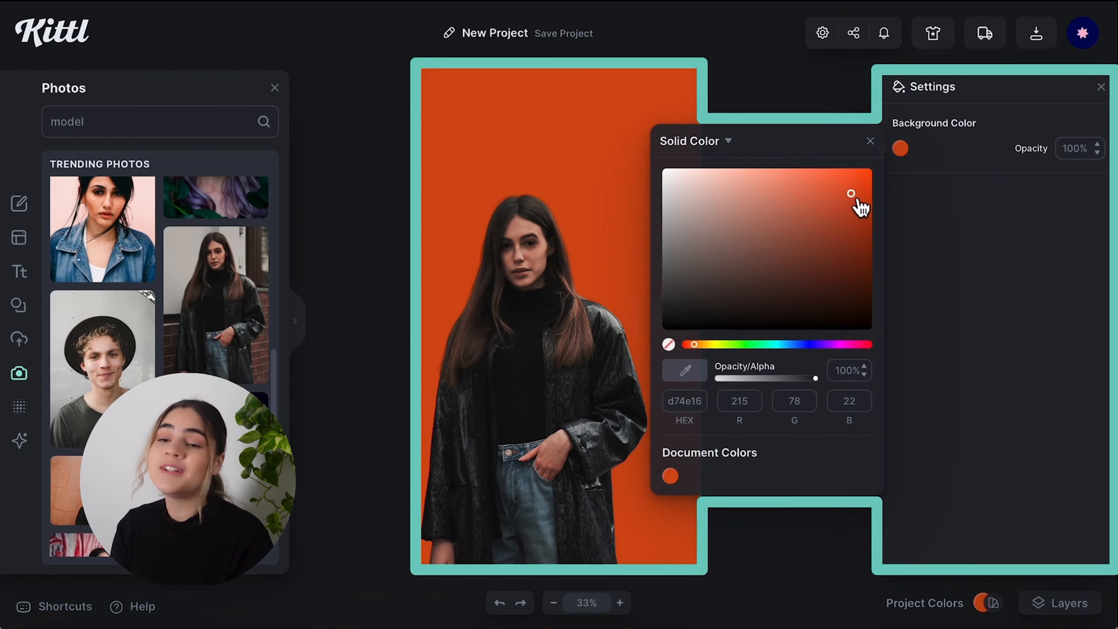
left_click(606, 210)
left_click(606, 209)
left_click(719, 217)
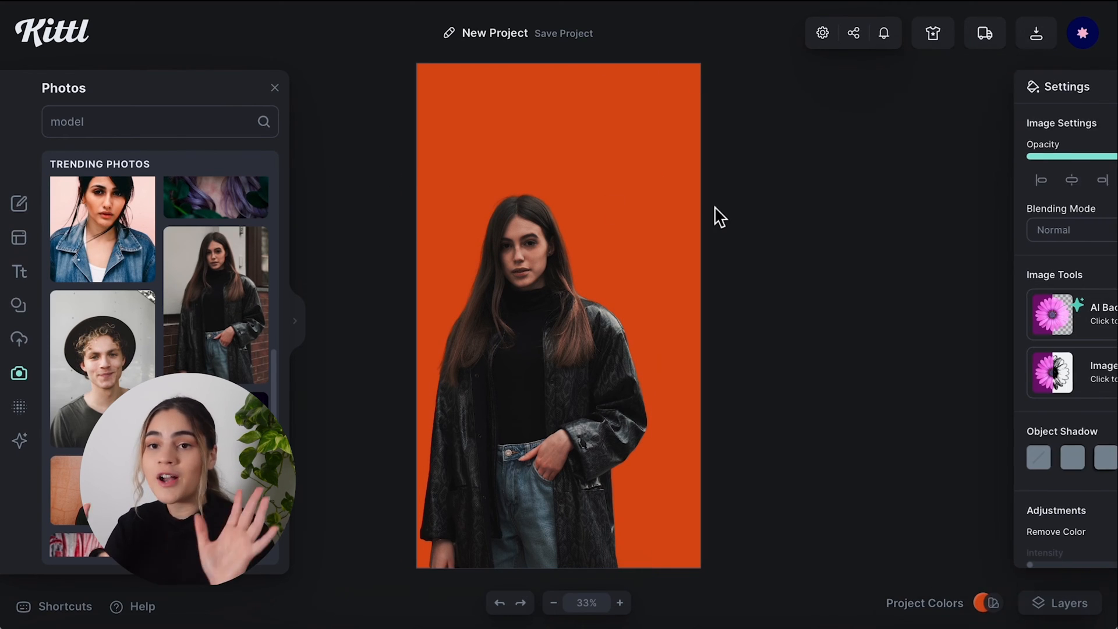
Step: Add a basic square shape, scale it to the artboard's full width and centre it horizontally and vertically
left_click(274, 88)
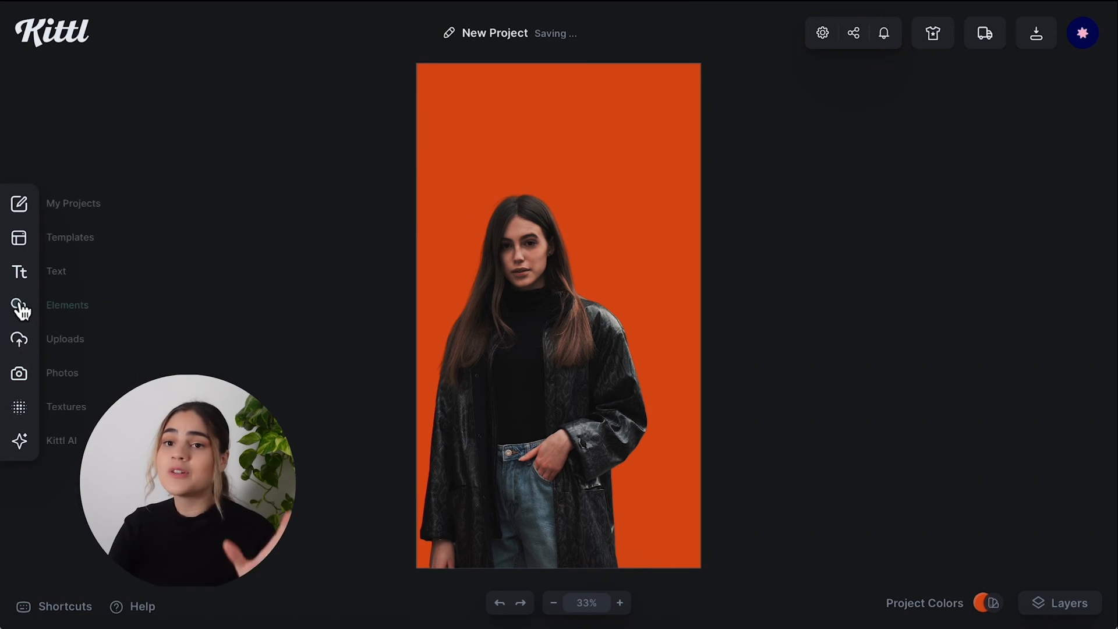
left_click(20, 309)
left_click(96, 396)
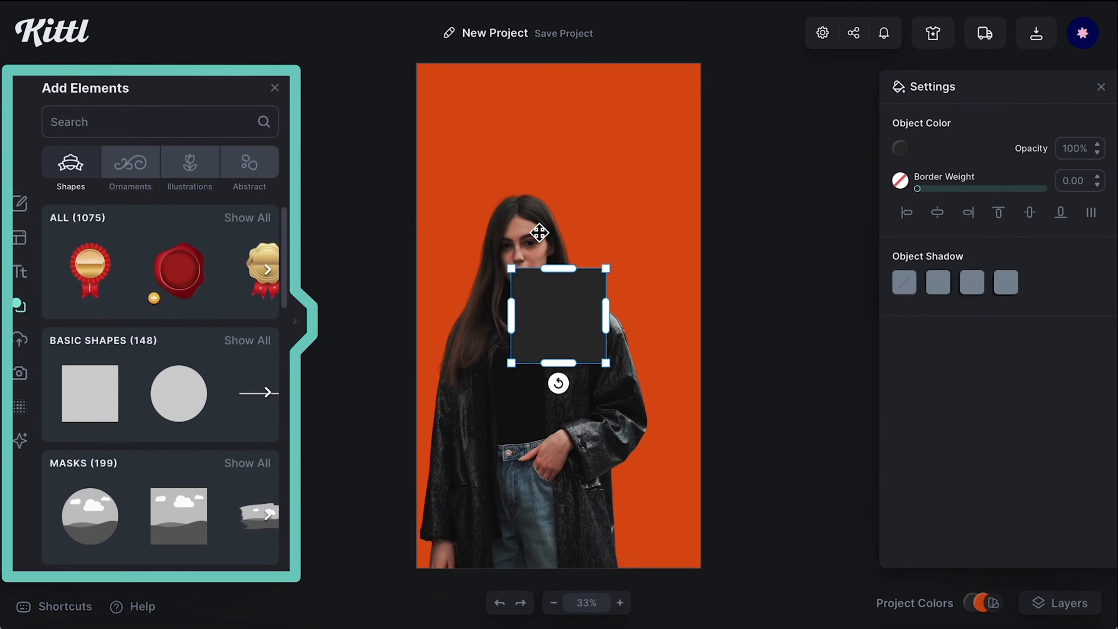
left_click_drag(511, 269, 417, 175)
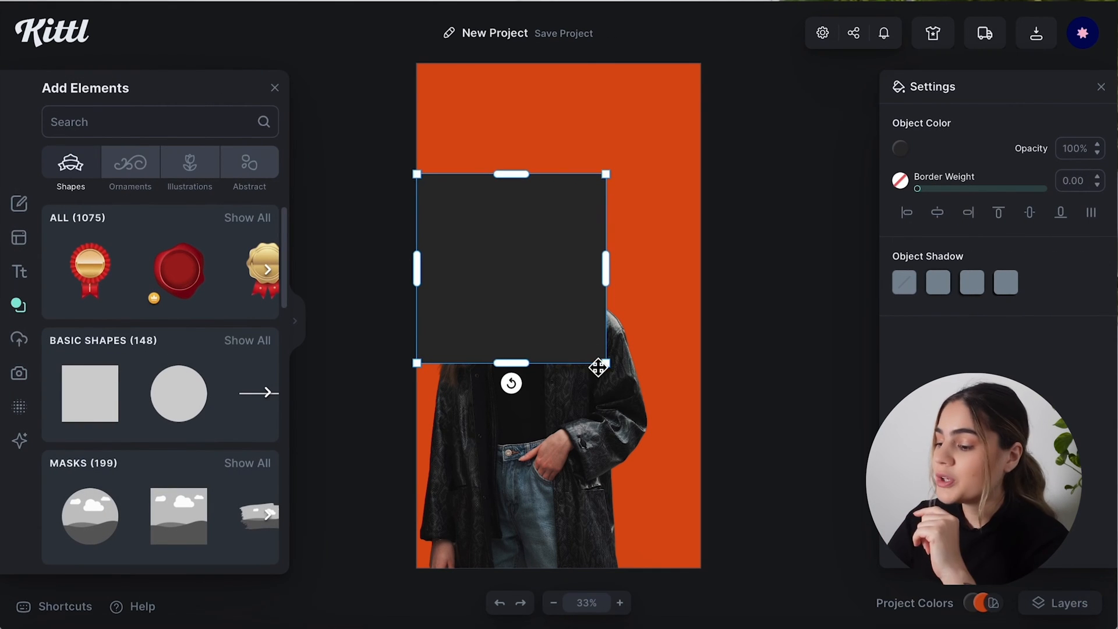
left_click_drag(605, 363, 743, 424)
left_click(938, 215)
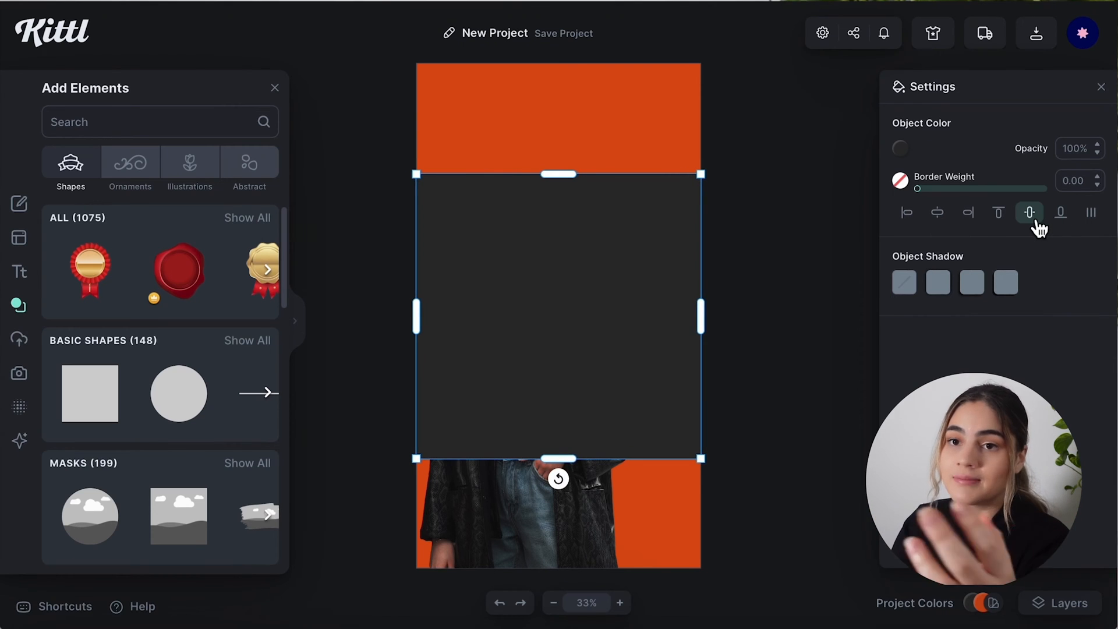
left_click(1032, 216)
Step: Recolour the square to magenta and set its opacity to 50%
left_click(901, 147)
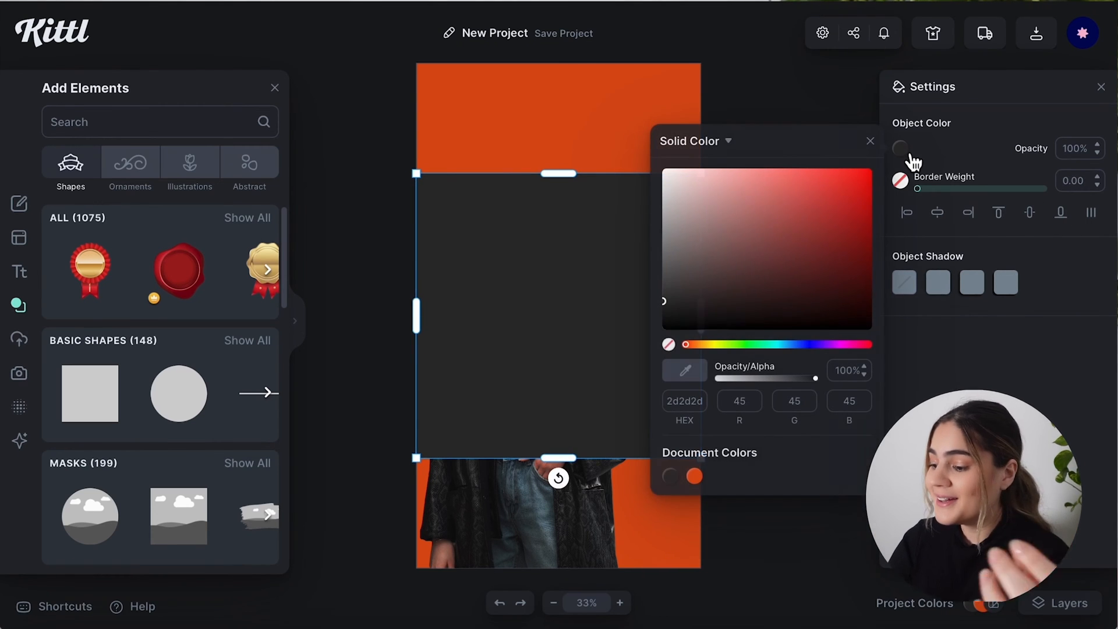
left_click(836, 211)
left_click(842, 344)
left_click_drag(832, 205, 842, 203)
left_click(961, 440)
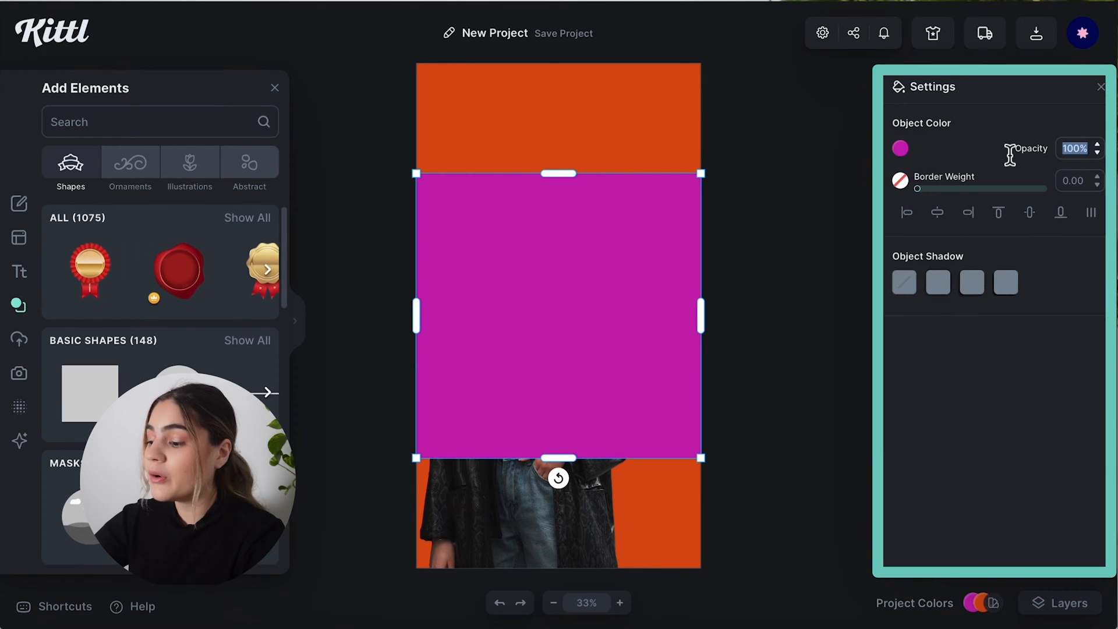
type("50")
key("Return")
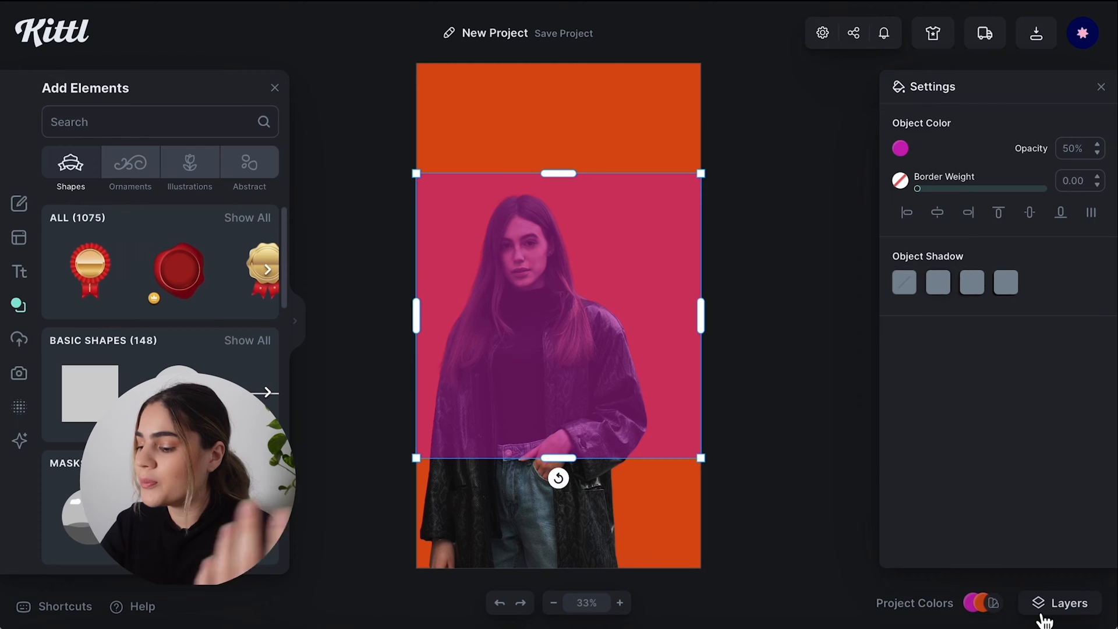
Step: Lock the magenta square's layer and select the woman's image beneath it
left_click(1060, 603)
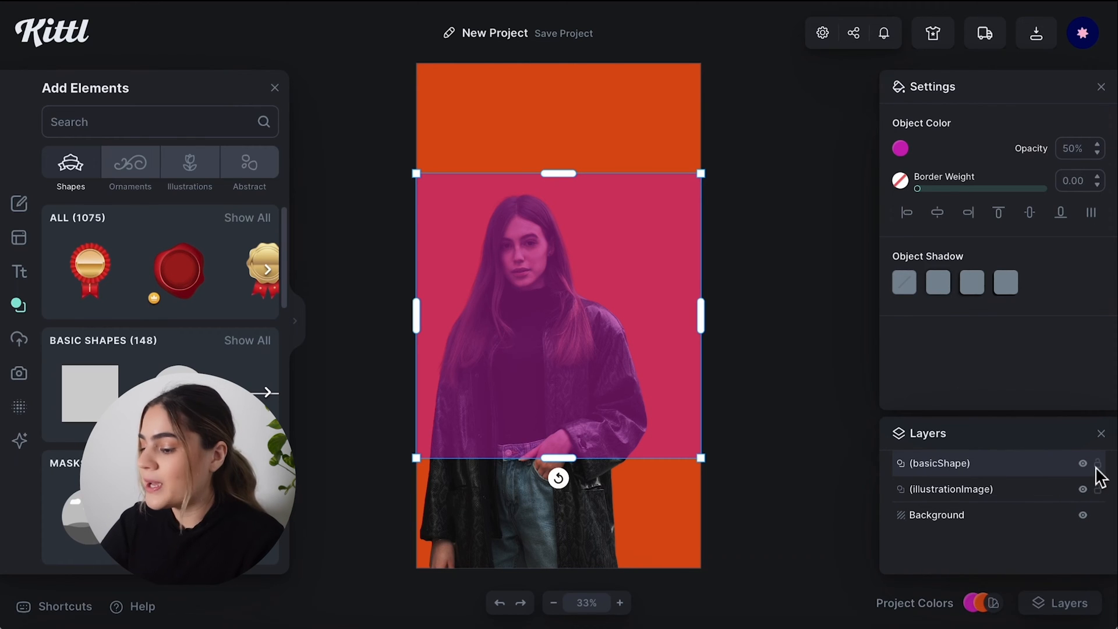
left_click(1098, 464)
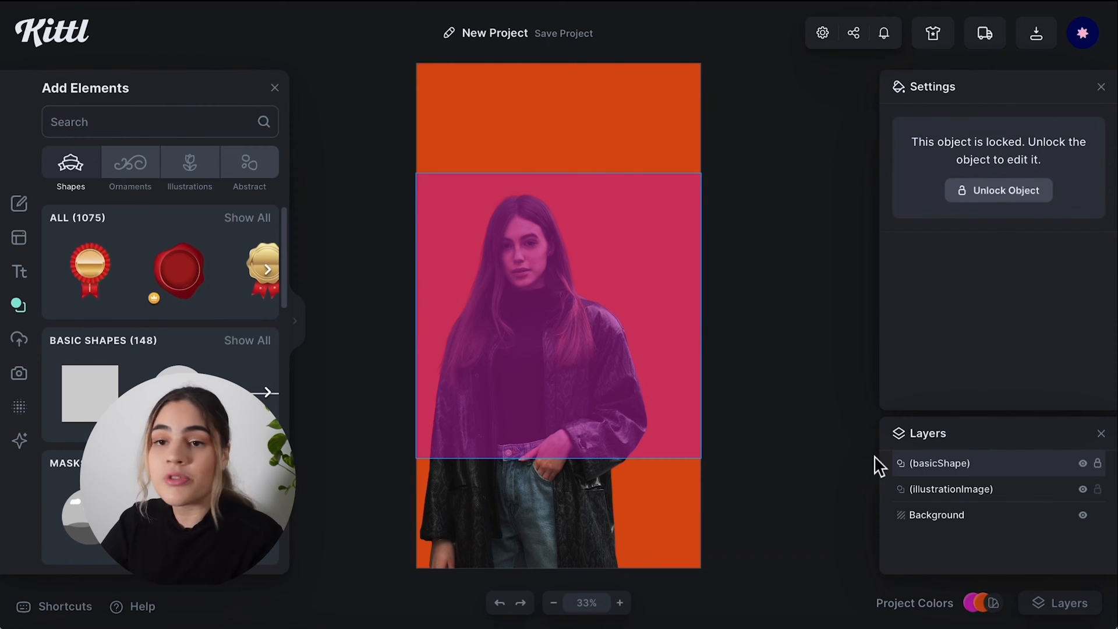
left_click(825, 465)
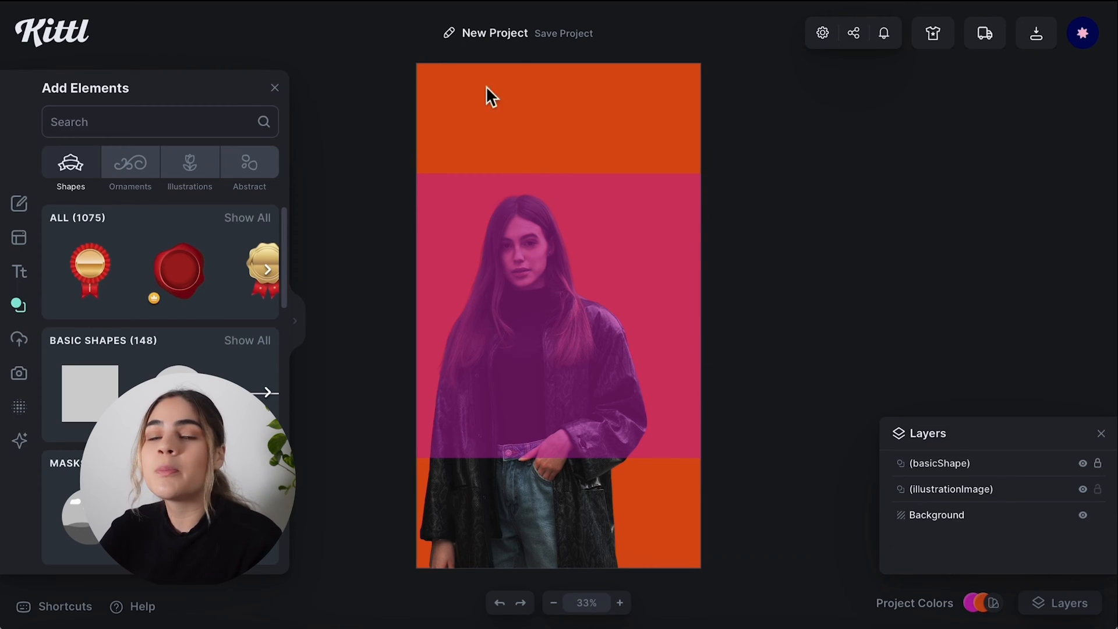
left_click(631, 332)
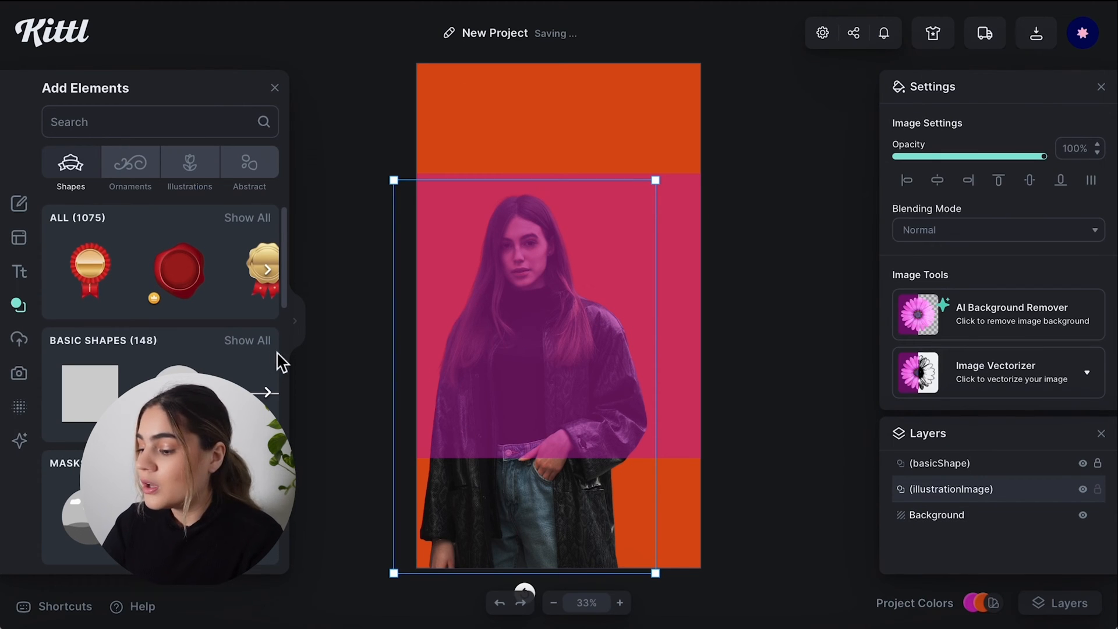
Step: Browse all the basic shapes and add the rectangle with a zigzag bottom edge
left_click(253, 343)
scroll(192, 472, "down", 1)
scroll(184, 487, "down", 10)
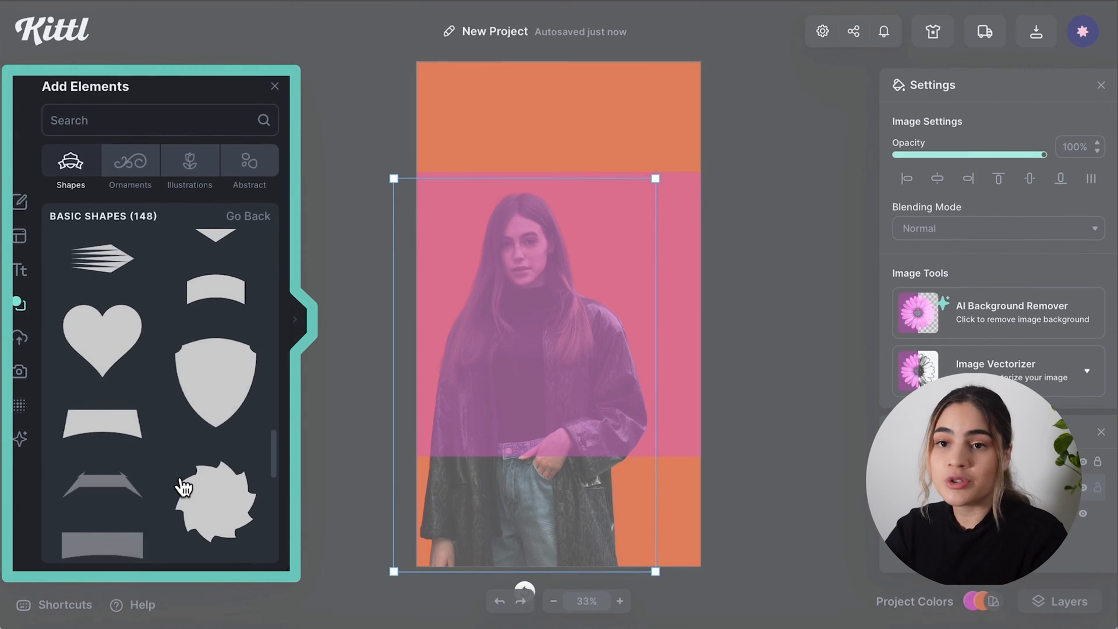
scroll(182, 485, "down", 10)
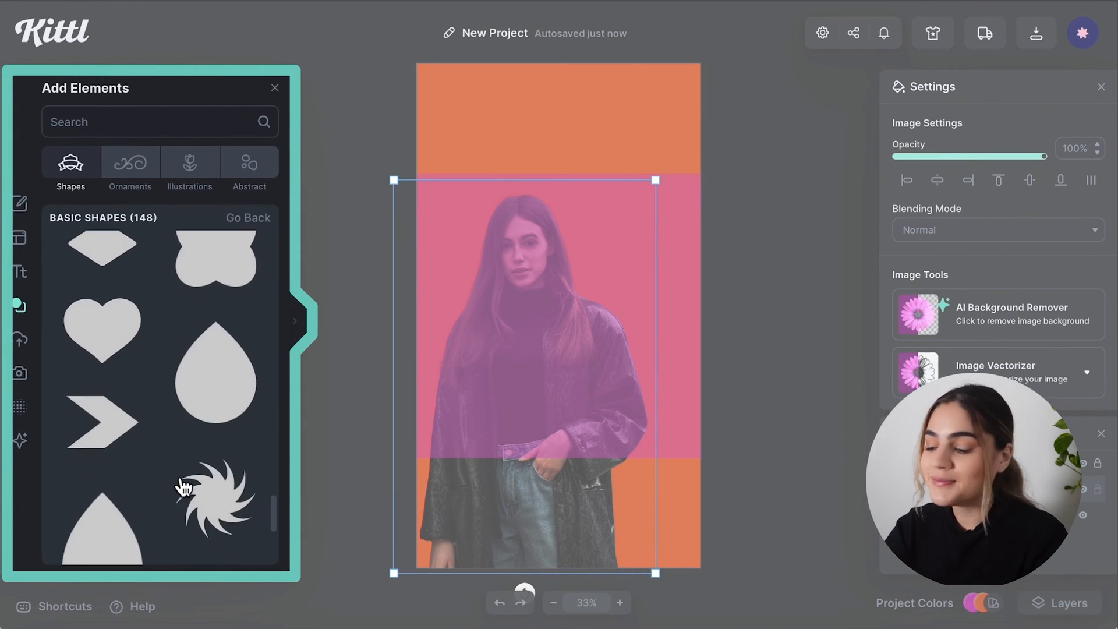
scroll(182, 486, "down", 10)
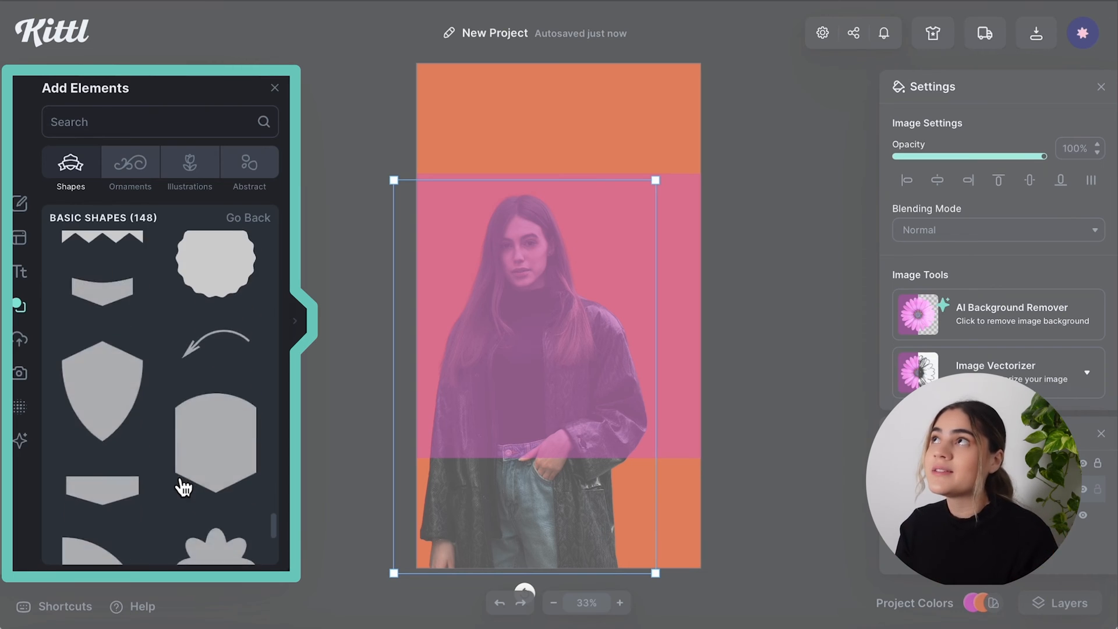
scroll(184, 486, "up", 2)
left_click(91, 352)
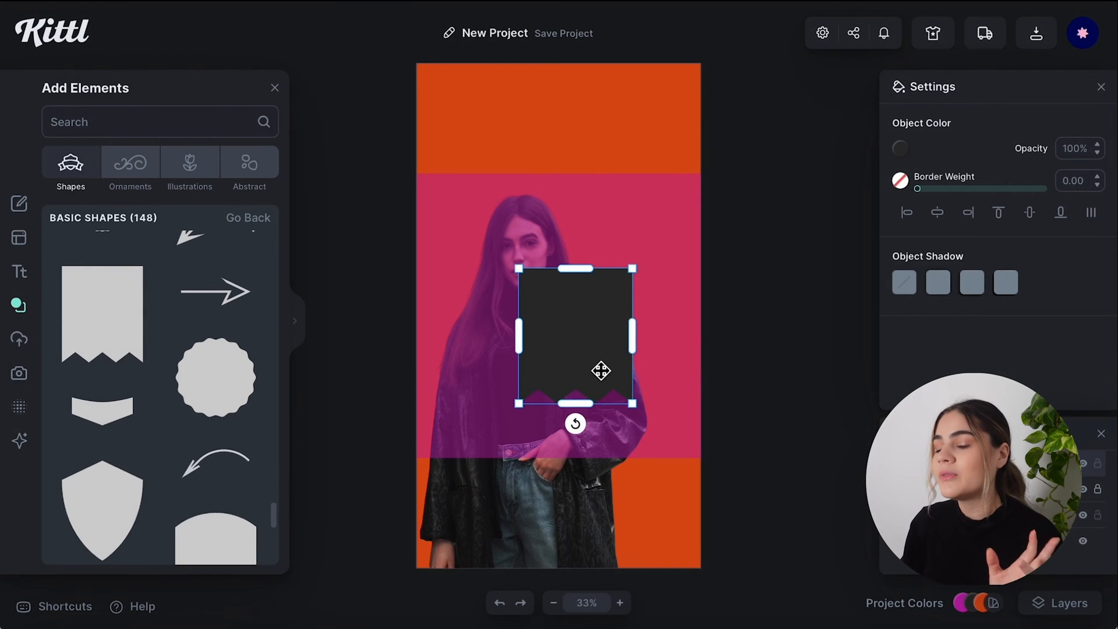
Step: Move the zigzag shape to the artboard's upper-left corner and duplicate it twice to form a continuous band above the square
left_click_drag(601, 371, 496, 137)
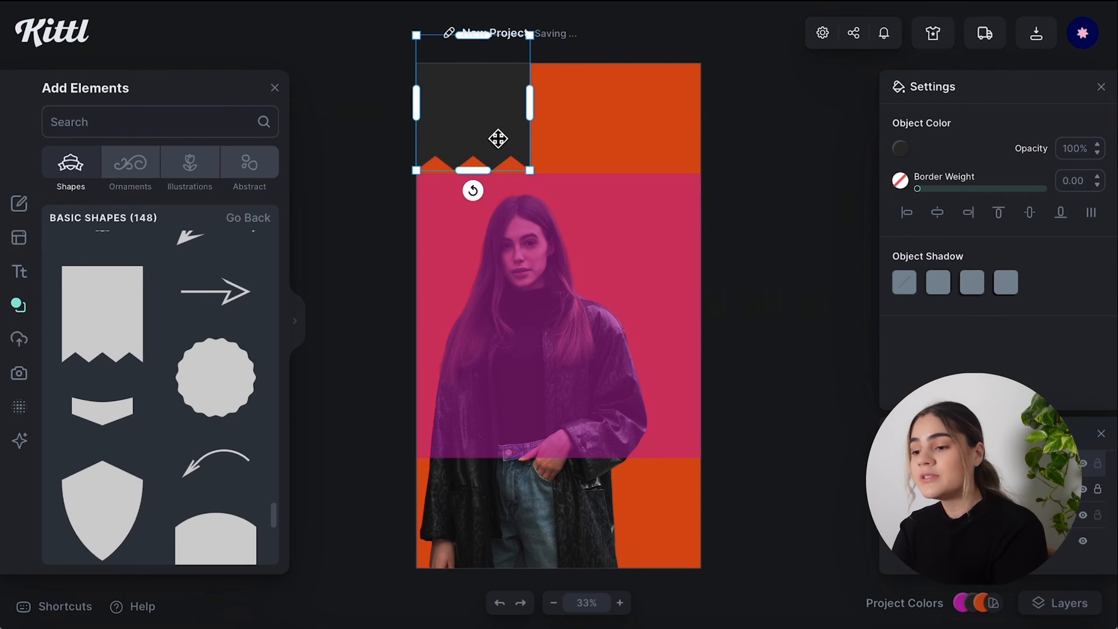
left_click_drag(499, 135, 710, 136)
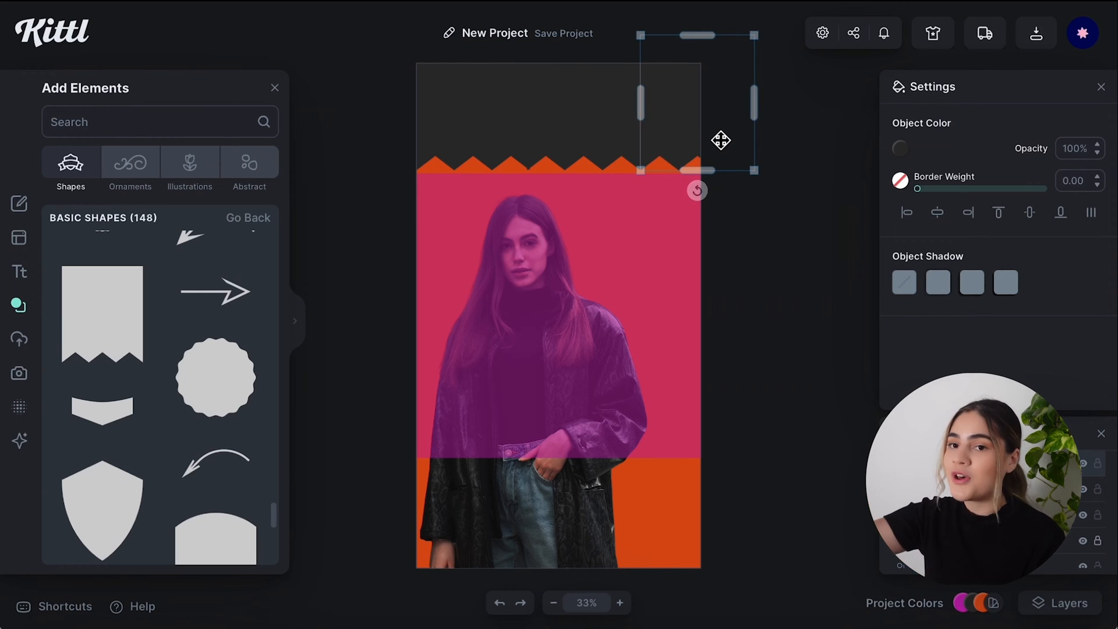
left_click(739, 257)
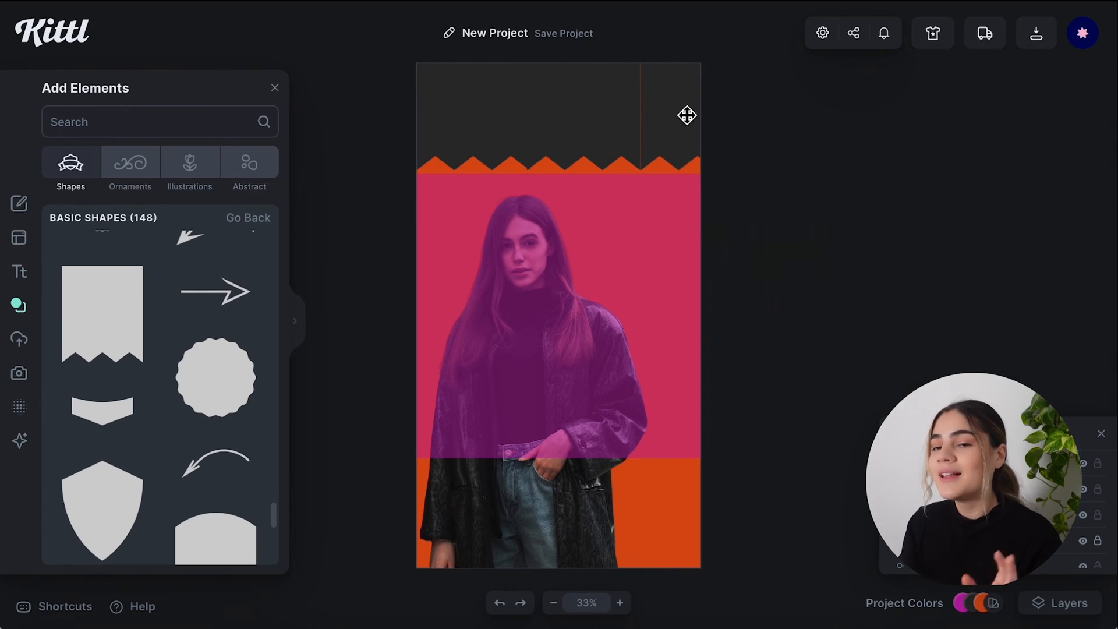
left_click(686, 114)
left_click(729, 312)
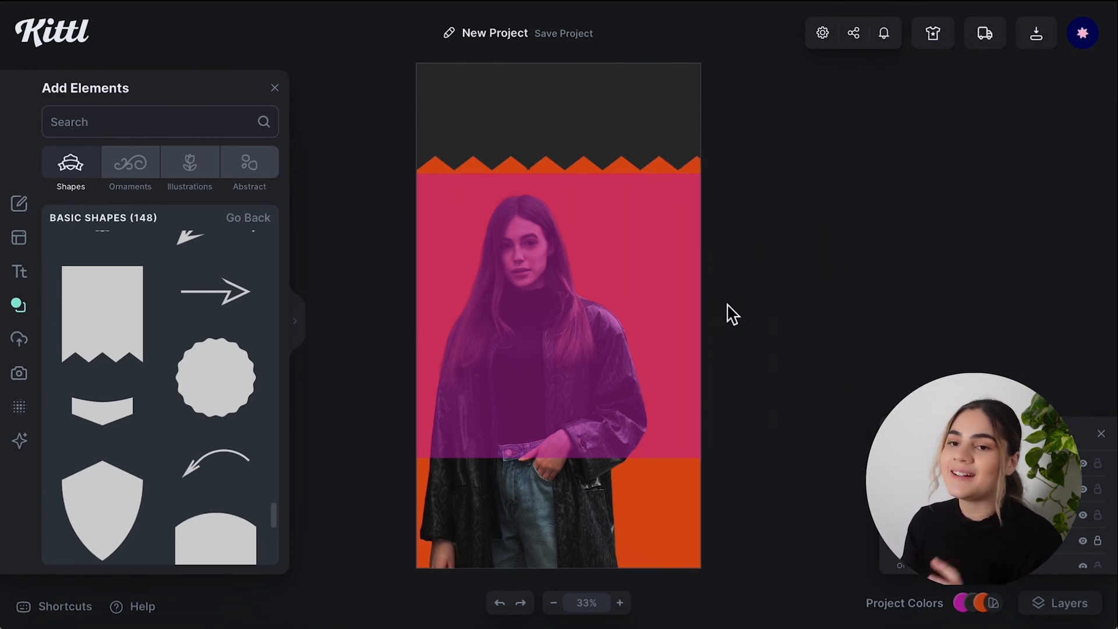
Step: Select all three zigzag shapes and recolour them light pink f2dada
left_click(732, 83)
left_click(901, 150)
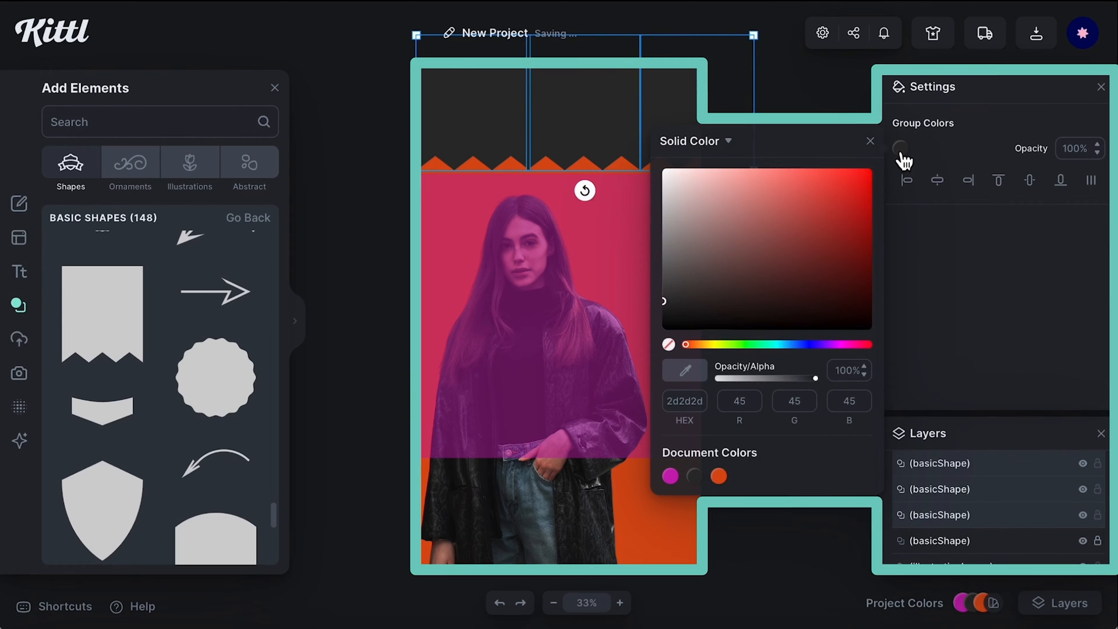
left_click_drag(712, 194, 689, 182)
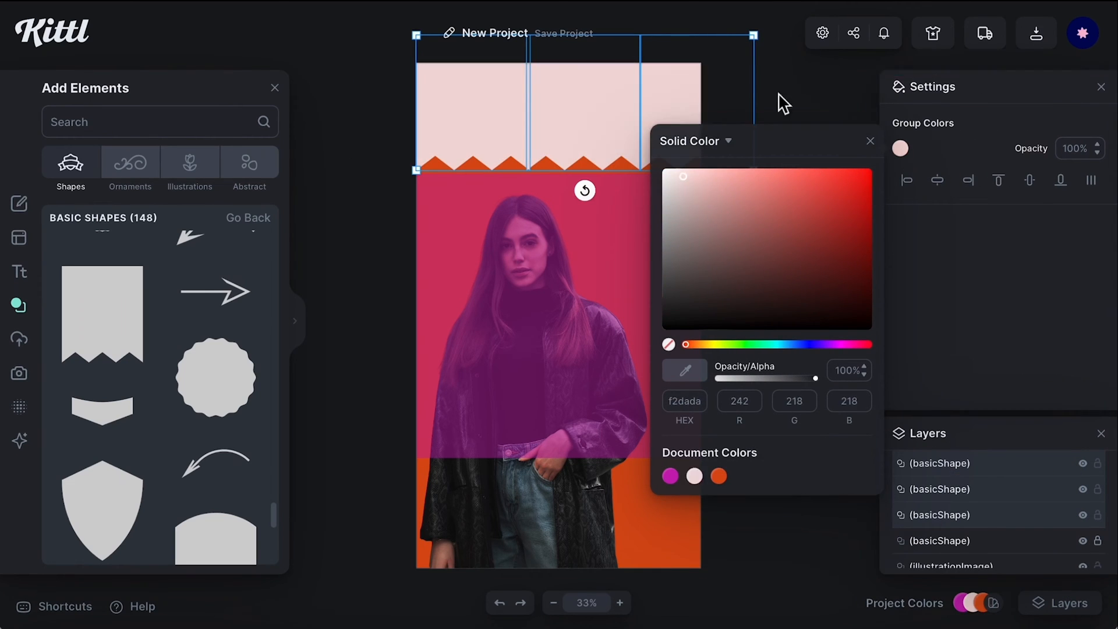
Step: Close the colour picker and deselect the zigzag shapes
left_click(656, 276)
left_click(655, 276)
left_click(726, 181)
left_click_drag(525, 339, 522, 339)
left_click(355, 314)
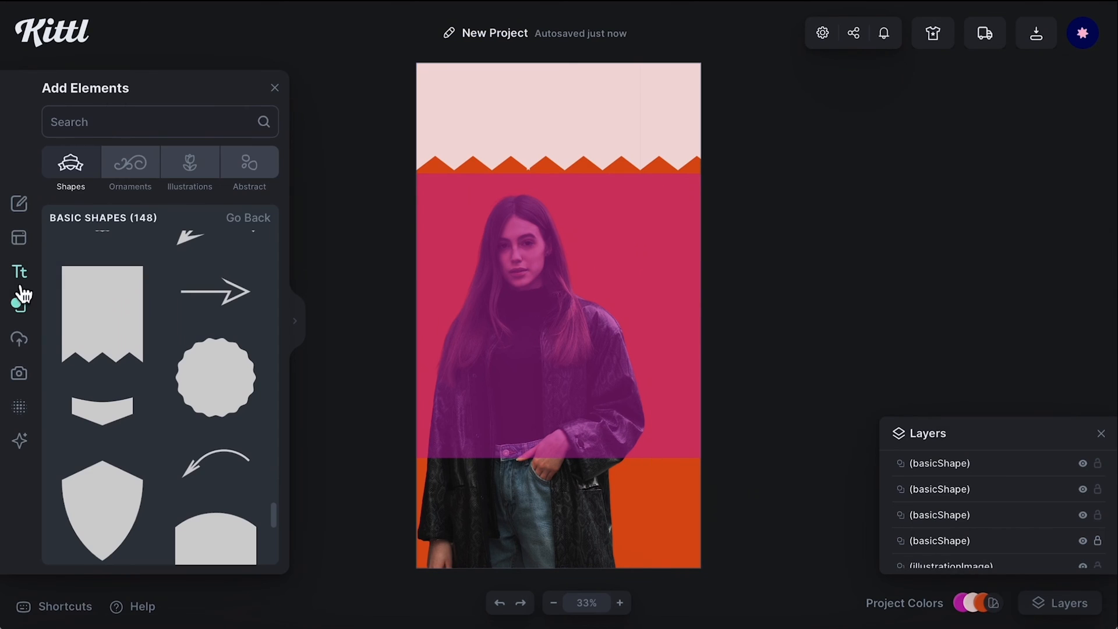
Step: Add the headline FLASH SALE, scale it up to font size 144 and colour it orange
left_click(19, 282)
left_click(117, 122)
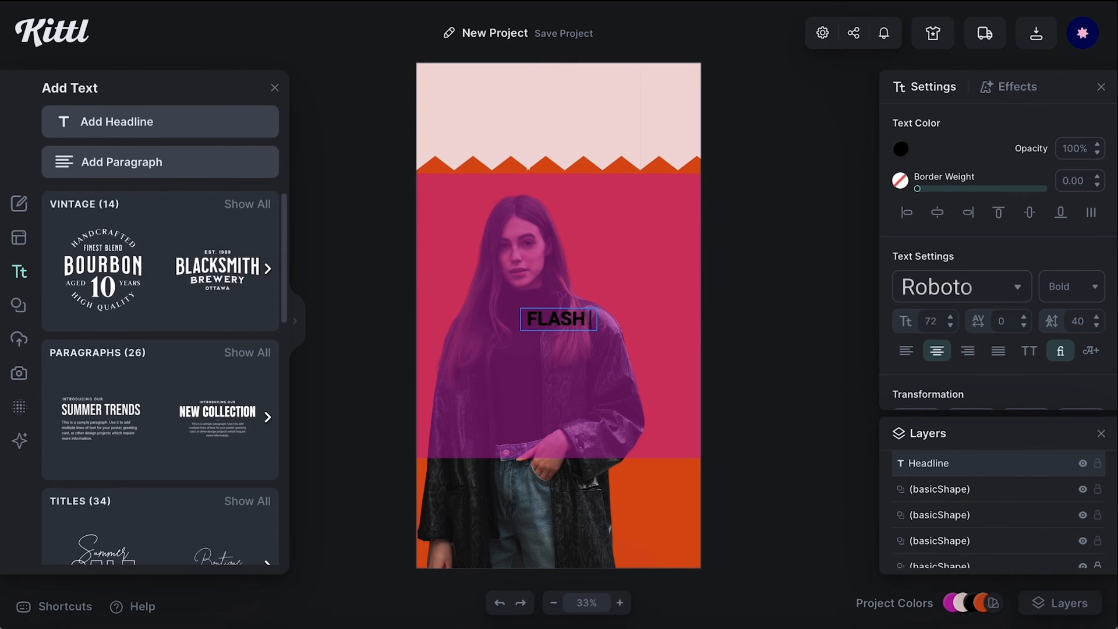
left_click_drag(597, 332, 680, 328)
key("ctrl+z")
left_click(579, 326)
left_click(902, 152)
Step: Set the FLASH SALE typeface to Skyrise Display, enlarge it to font size 277 and centre it in the pink band
left_click(938, 294)
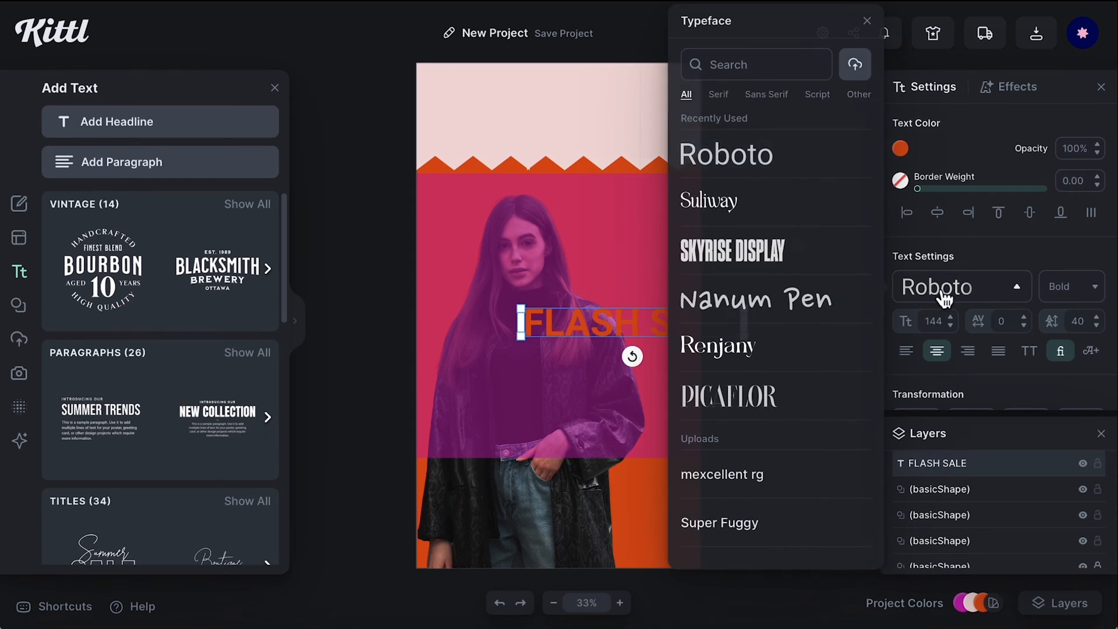
left_click(774, 250)
key("ctrl+z")
left_click(783, 170)
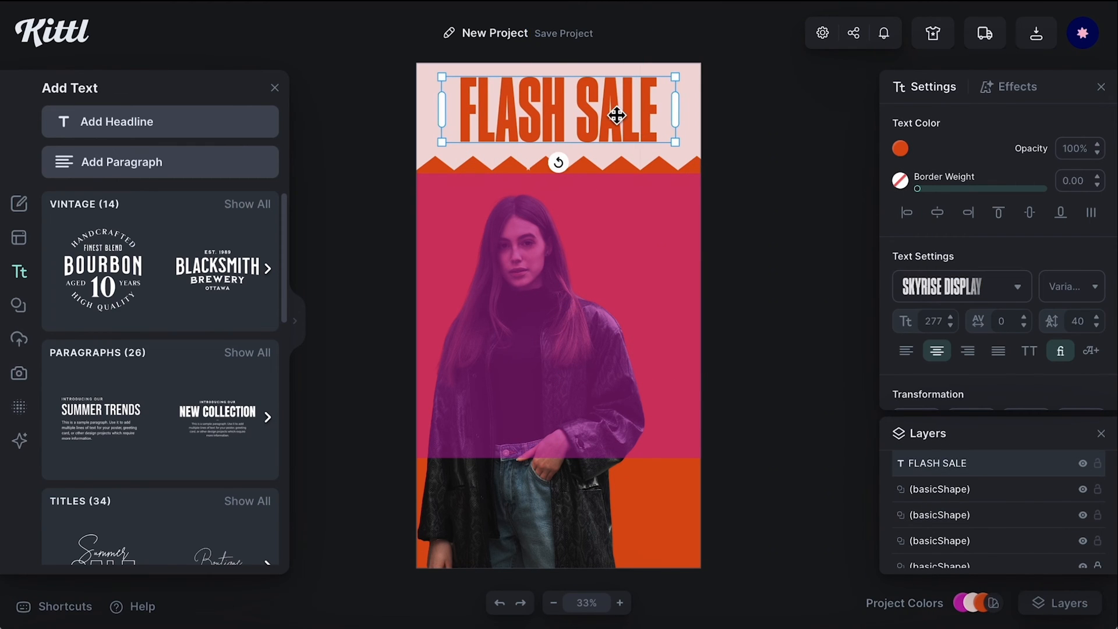
left_click(816, 190)
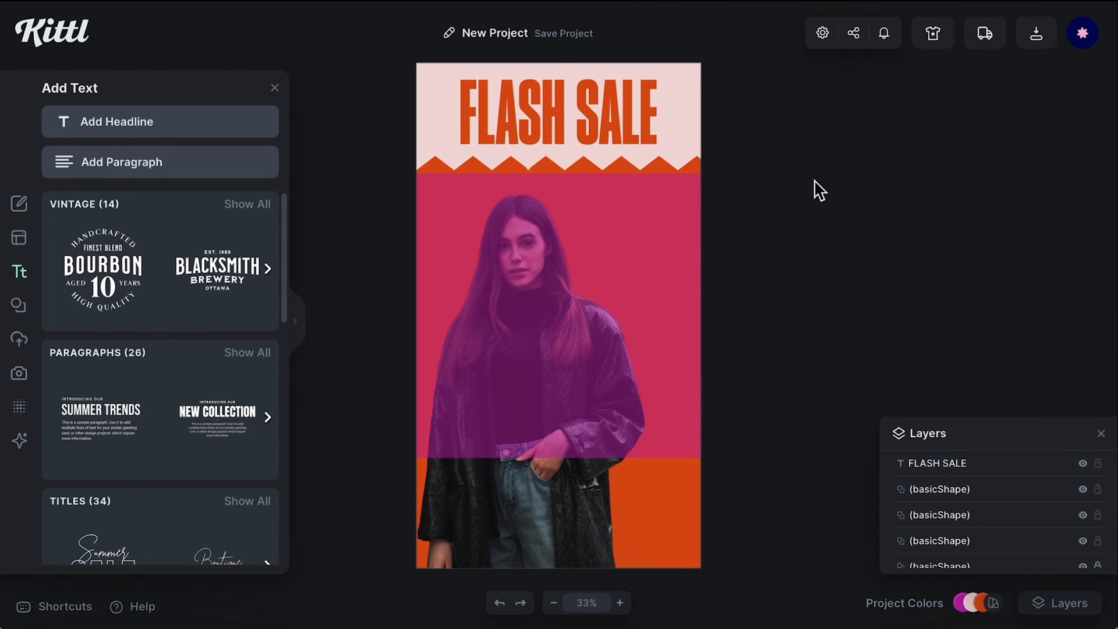
Step: Browse the basic shapes, add the eight-pointed star in light pink and place it over the artboard's lower-right edge
left_click(21, 321)
left_click(249, 338)
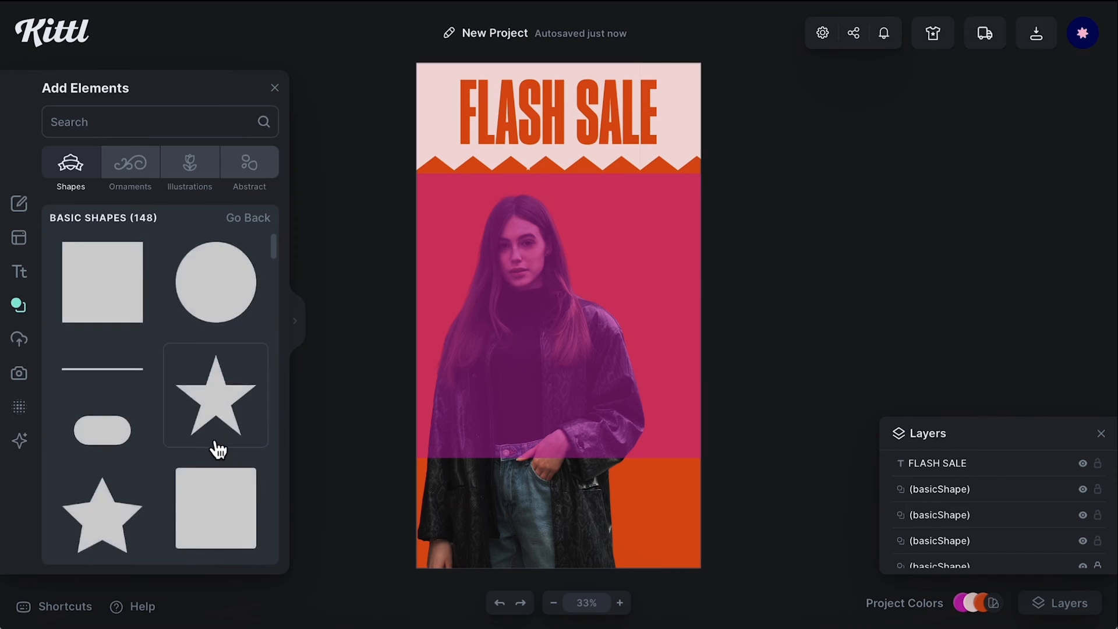
scroll(215, 449, "down", 10)
left_click(216, 356)
left_click_drag(492, 322, 659, 478)
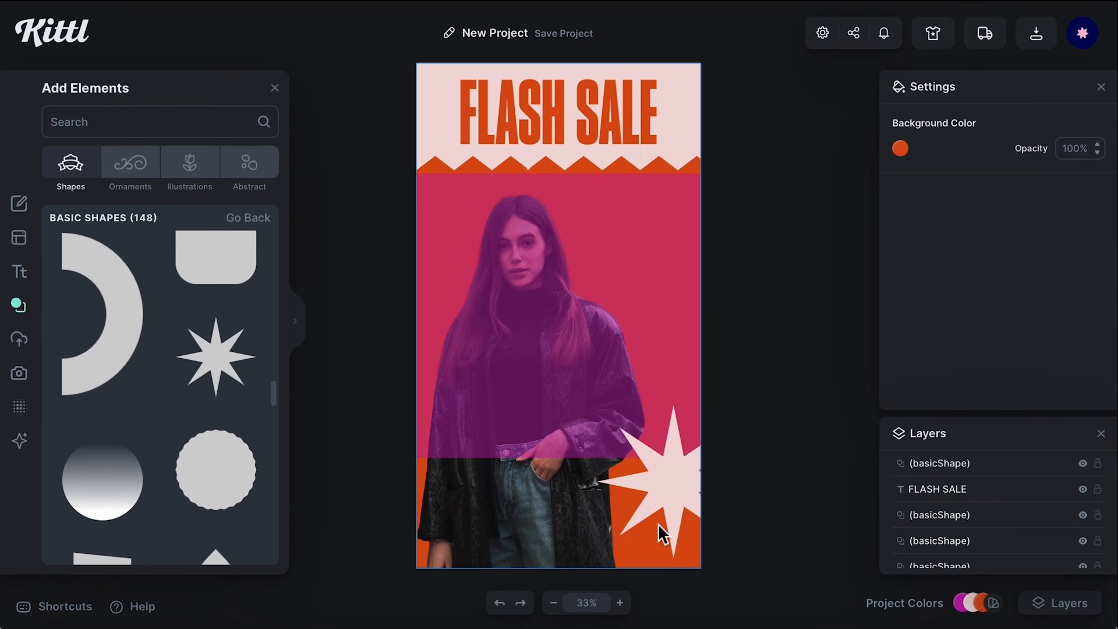
left_click(674, 502)
left_click_drag(674, 501, 687, 504)
Step: Duplicate the star to the artboard's left edge beside the woman's head, rotate the copy and place it behind her
left_click_drag(688, 505, 454, 301)
left_click_drag(528, 203, 492, 236)
left_click_drag(432, 377, 393, 367)
left_click_drag(449, 315, 461, 285)
left_click(726, 309)
Step: Add the headline 40% in light pink with the Nanum Pen typeface
left_click(19, 271)
left_click(159, 121)
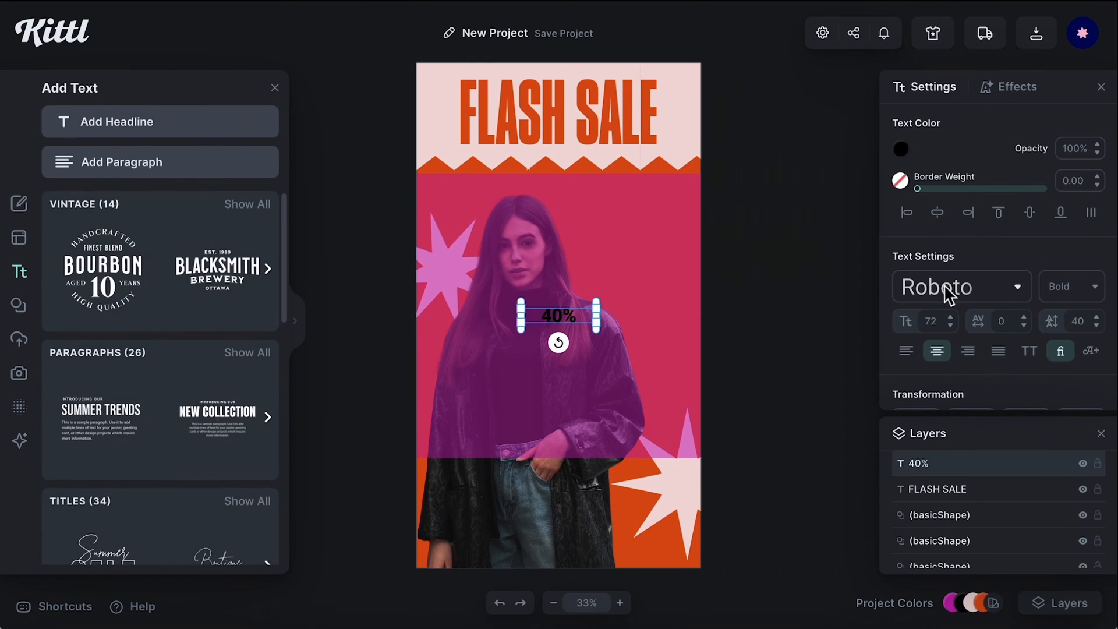
left_click(960, 302)
left_click(775, 155)
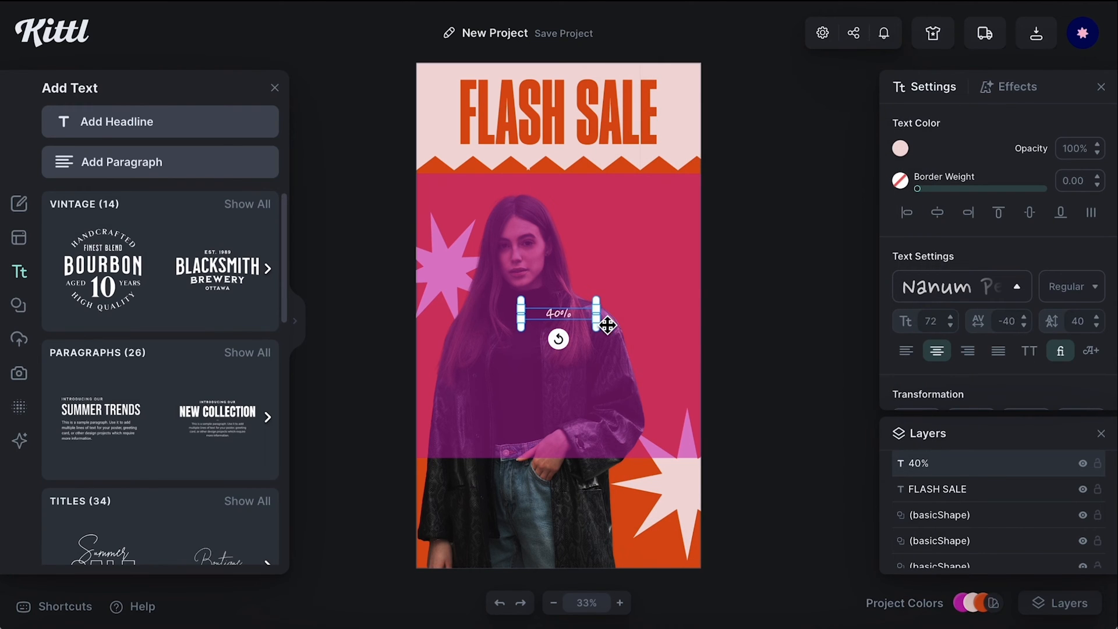
Step: Enlarge 40% in the space beside the woman's head and add a smaller copy beneath it reading OFF
left_click_drag(600, 327, 631, 298)
double_click(630, 297)
type("OFF")
left_click(785, 304)
key("Escape")
Step: Browse the full arrows collection and add the wavy hand-drawn arrow that points left
left_click(19, 305)
scroll(225, 363, "down", 10)
left_click(237, 264)
scroll(230, 387, "down", 5)
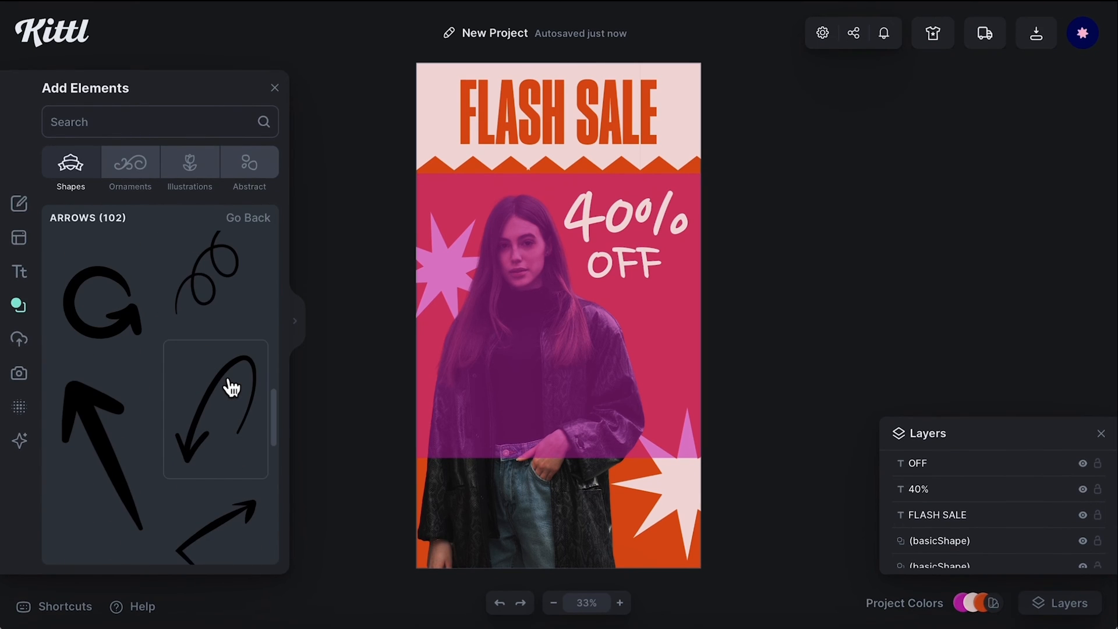
scroll(216, 407, "down", 10)
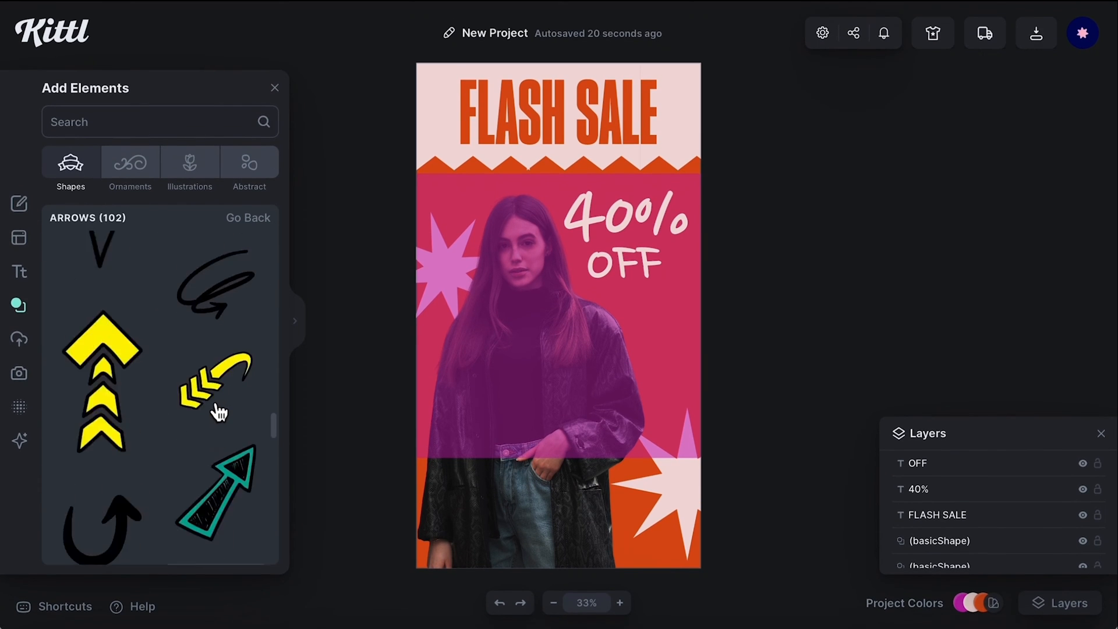
left_click(216, 407)
Step: Place the wavy arrow beneath OFF, tilt it and recolour it light pink
left_click_drag(605, 294, 569, 311)
left_click_drag(640, 307, 643, 311)
left_click(901, 149)
left_click(670, 474)
left_click(774, 506)
Step: Hide the magenta square's layer and fine-tune the positions of the woman, the arrow and the FLASH SALE headline
scroll(988, 516, "down", 4)
left_click(1082, 475)
left_click_drag(559, 325, 550, 323)
left_click_drag(669, 304, 678, 308)
left_click(684, 291)
left_click_drag(605, 114, 605, 112)
left_click(775, 244)
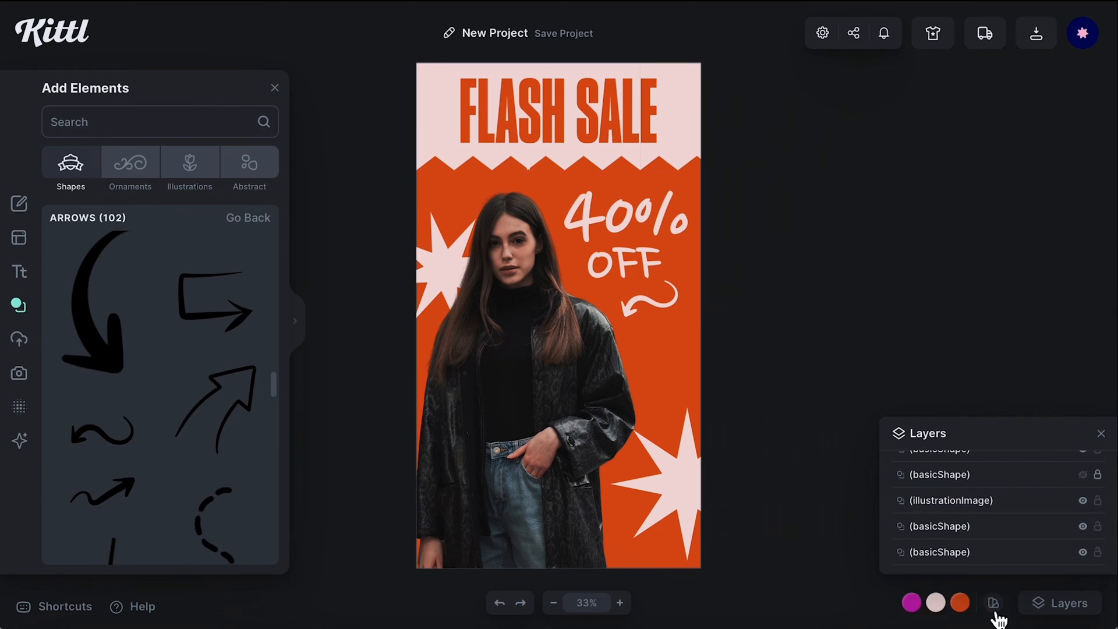
Step: Group all the elements of the sale design and hide the group to clear the artboard
key("ctrl+a")
left_click(793, 291)
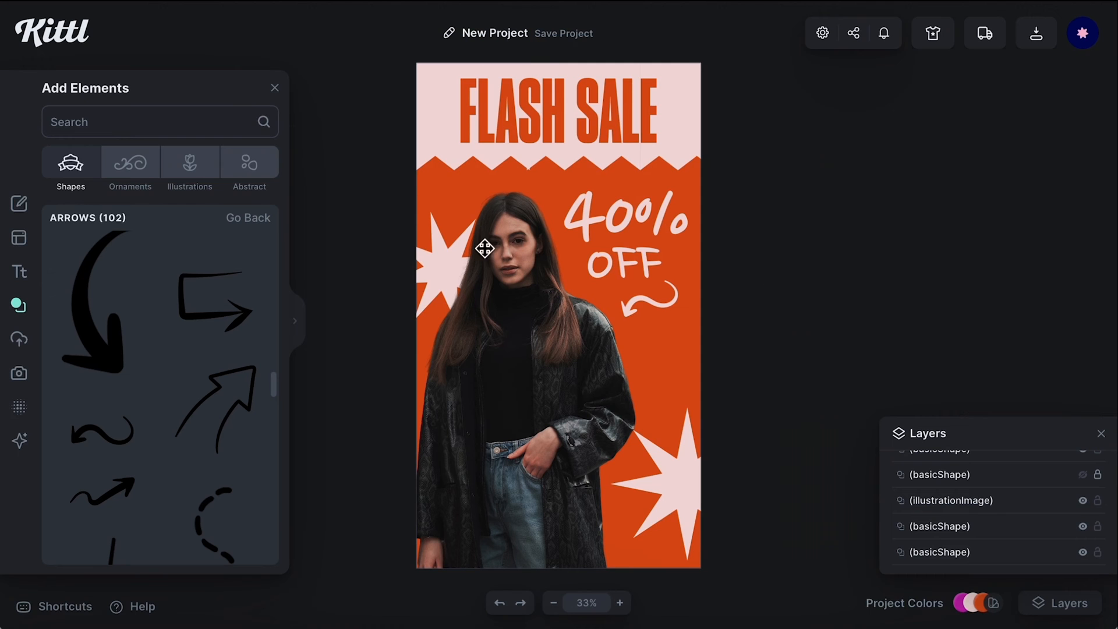
left_click_drag(384, 140, 805, 564)
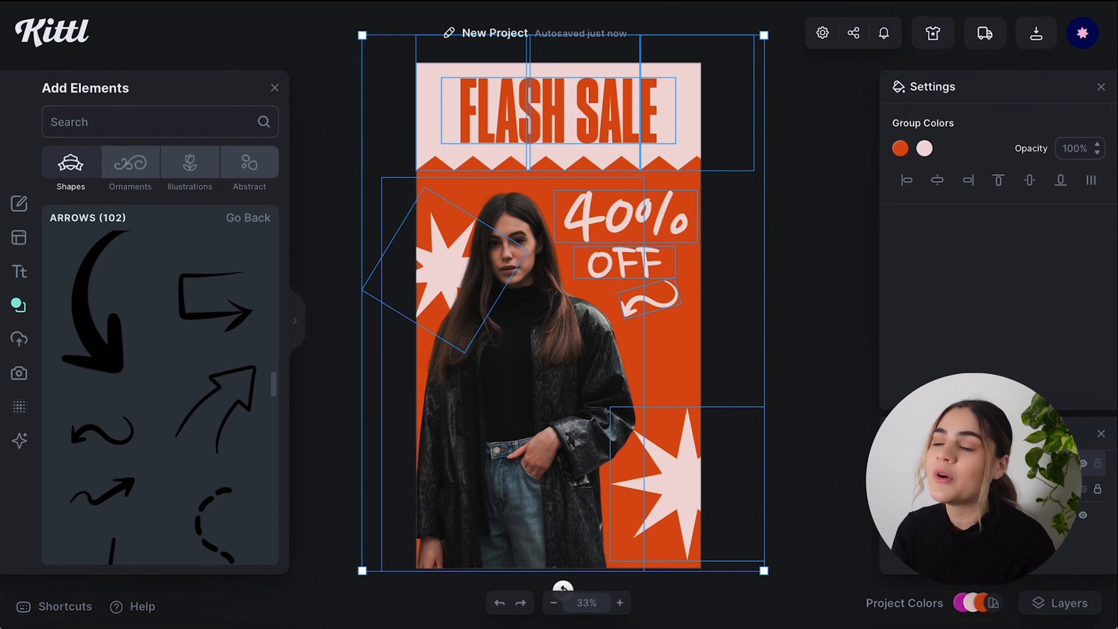
left_click(1084, 464)
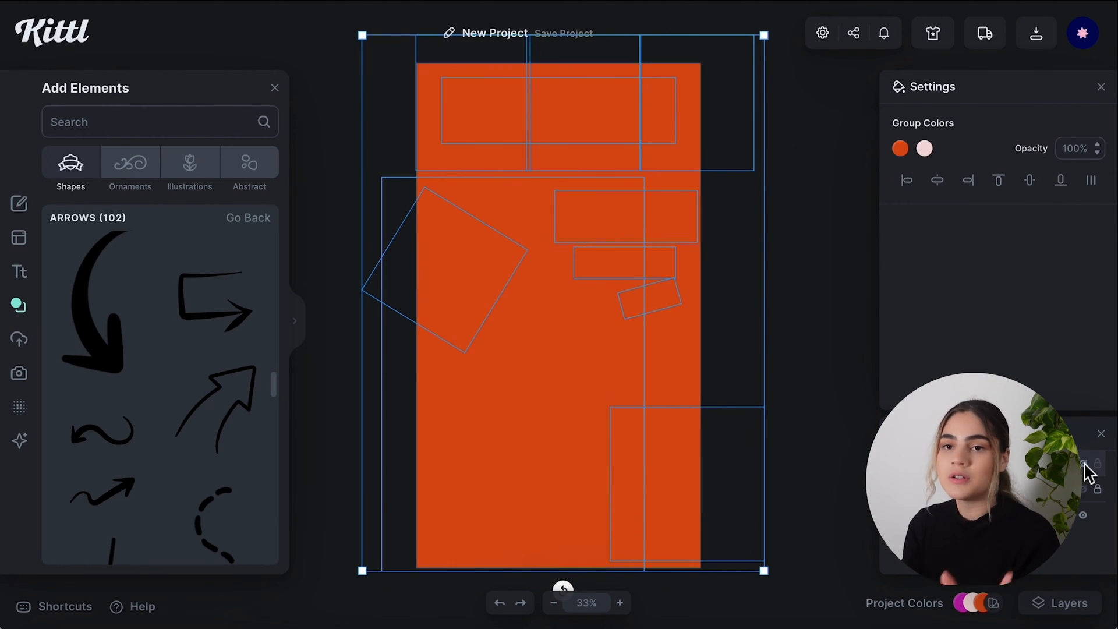
left_click(767, 398)
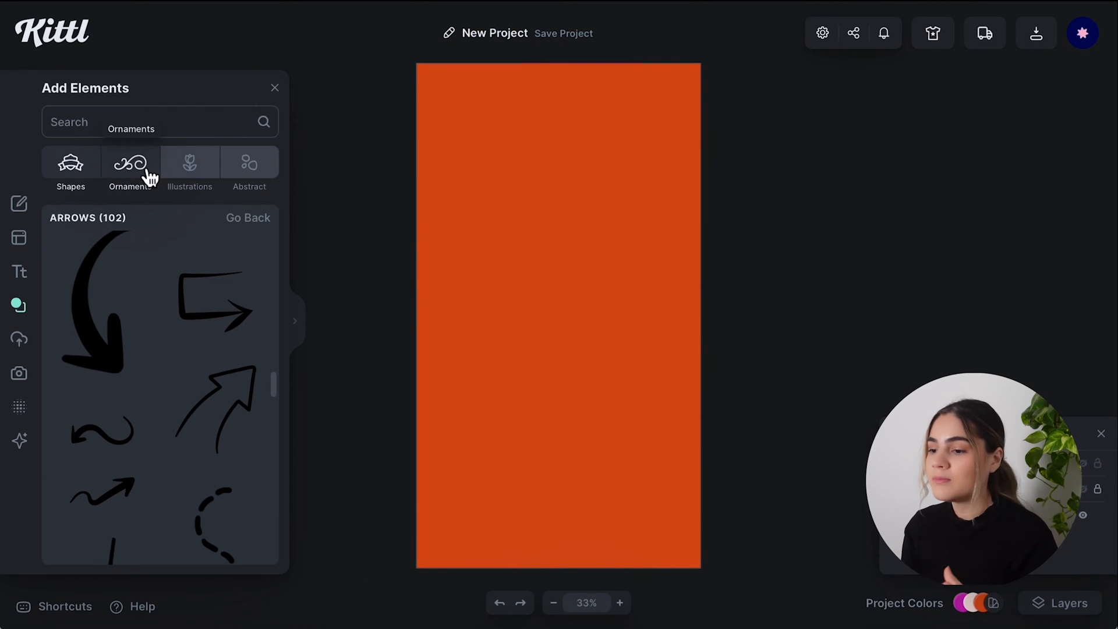
Step: Browse the full masks collection, add the large blob-shaped mask and centre it vertically on the artboard
left_click(31, 315)
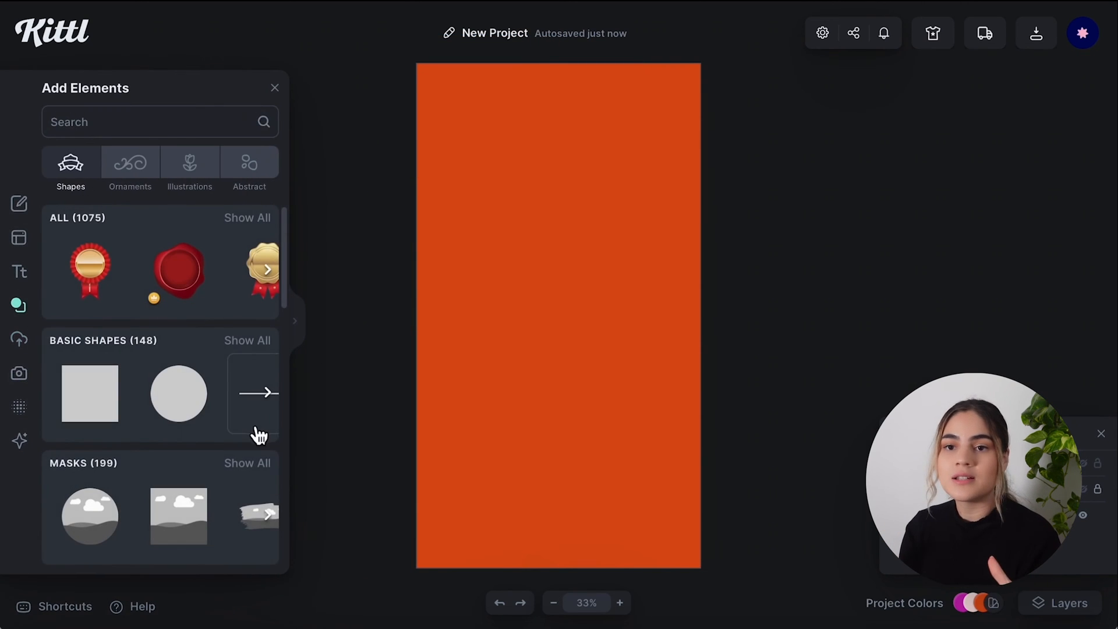
left_click(256, 466)
scroll(252, 467, "down", 5)
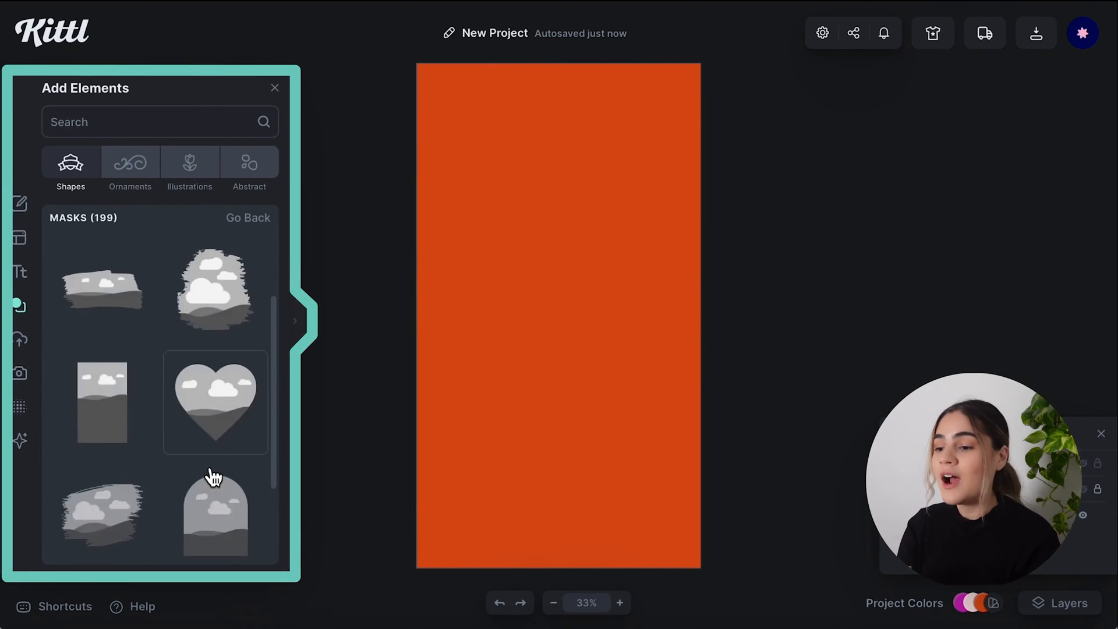
scroll(214, 476, "down", 10)
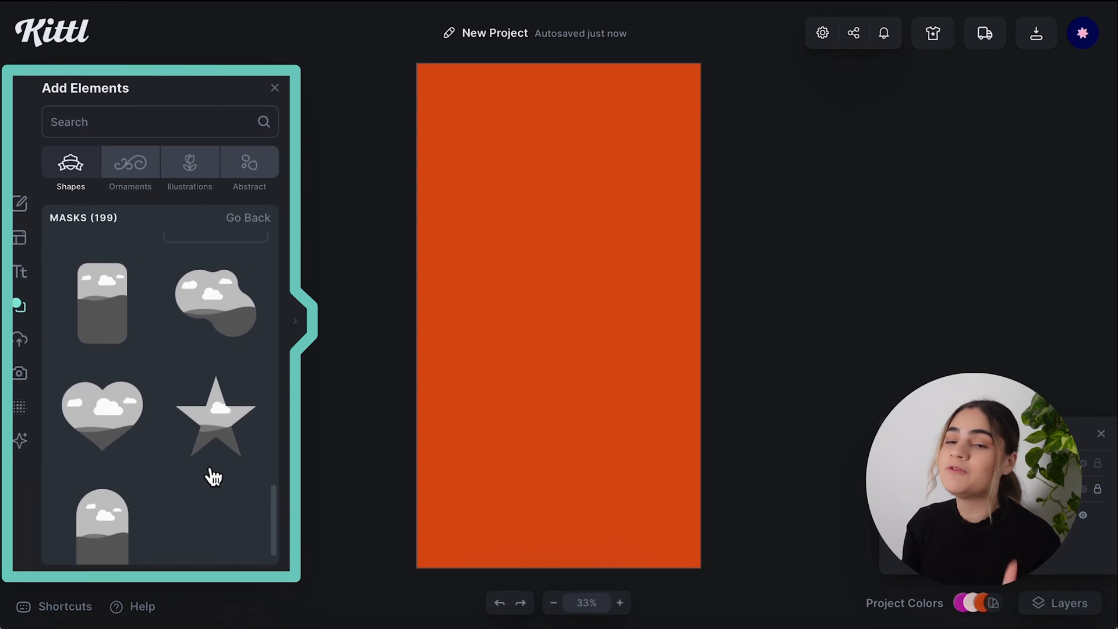
scroll(213, 476, "down", 10)
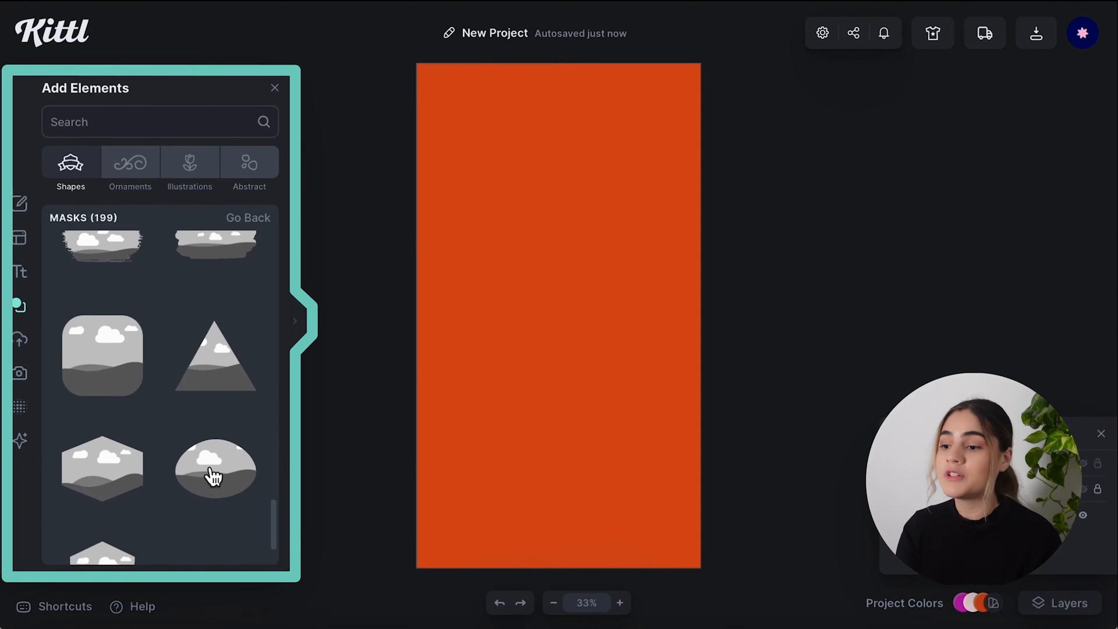
scroll(213, 476, "down", 10)
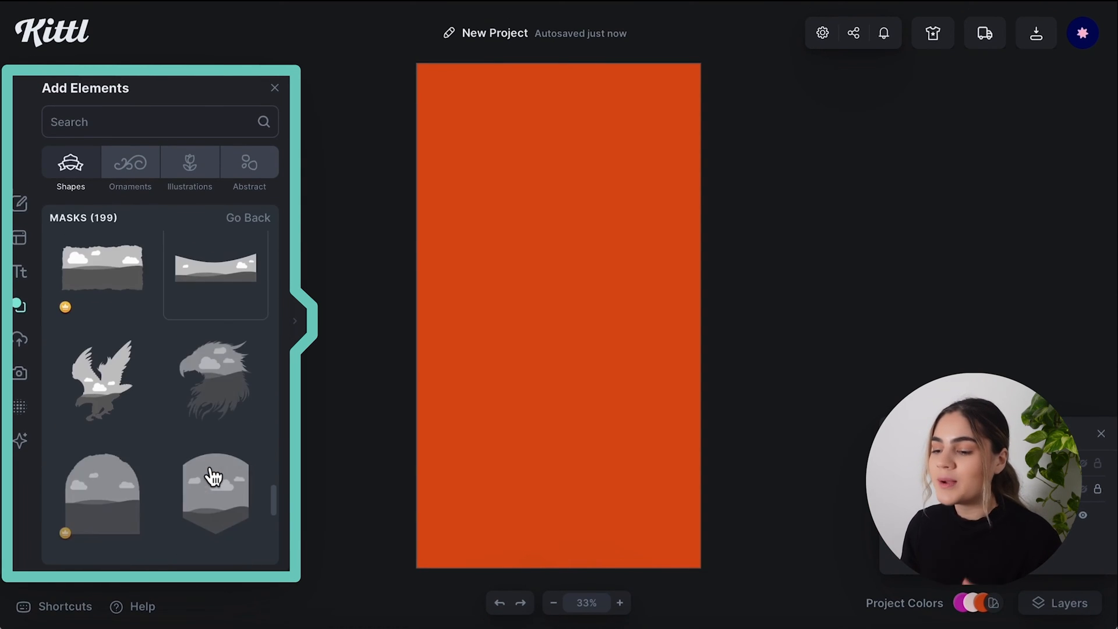
scroll(214, 477, "down", 10)
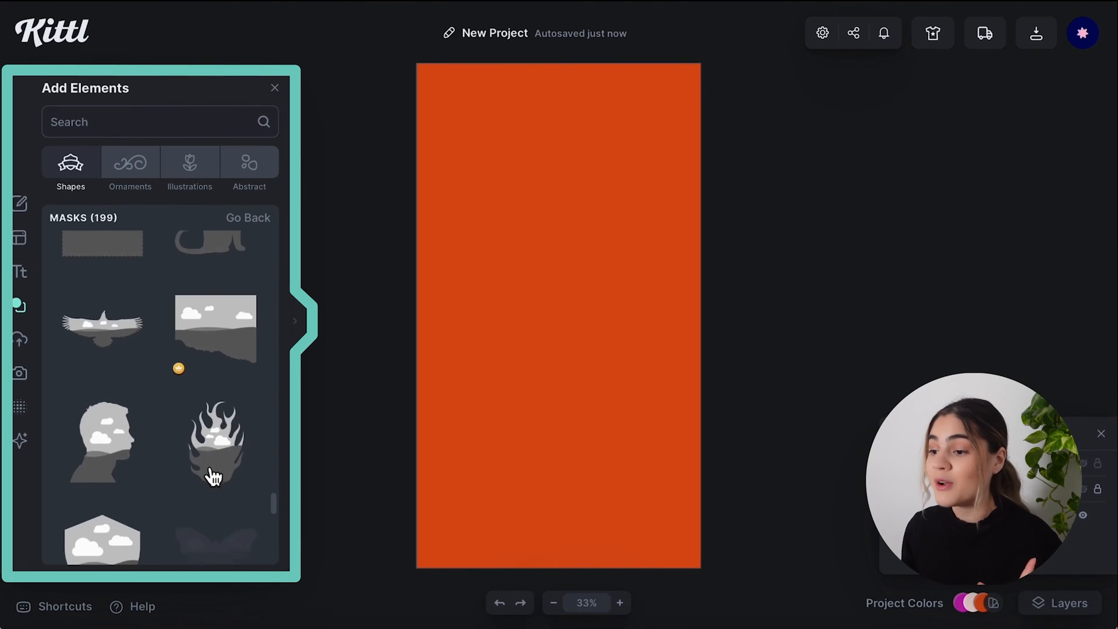
left_click(303, 320)
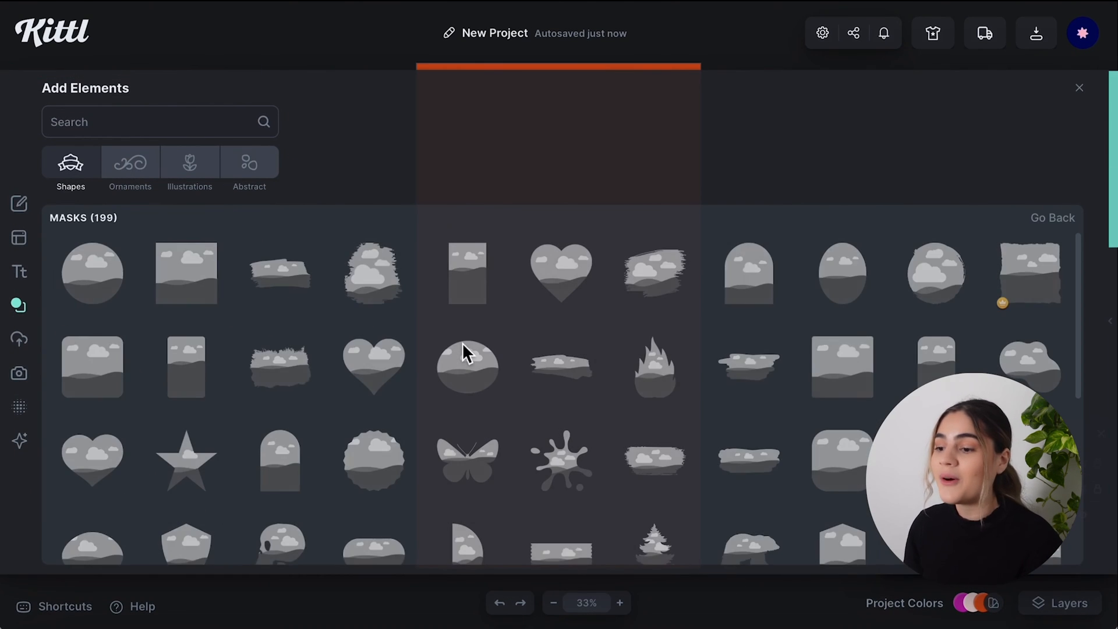
scroll(462, 343, "down", 2)
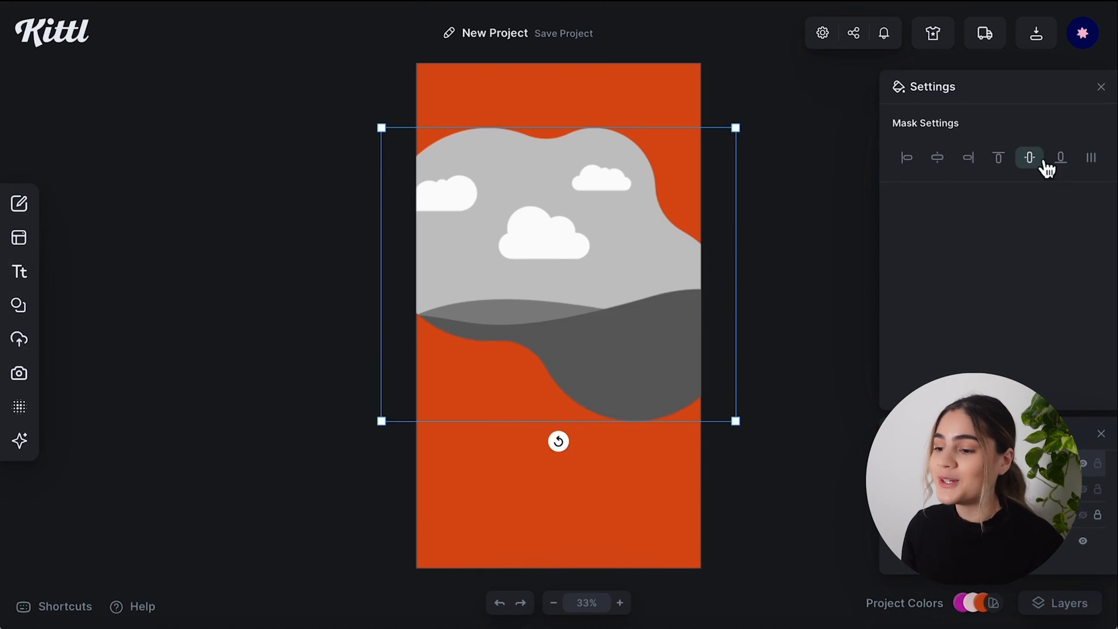
left_click(1029, 157)
key("Escape")
Step: Browse the trending photos and fill the blob mask with the street photo of the woman in a green coat
left_click(28, 385)
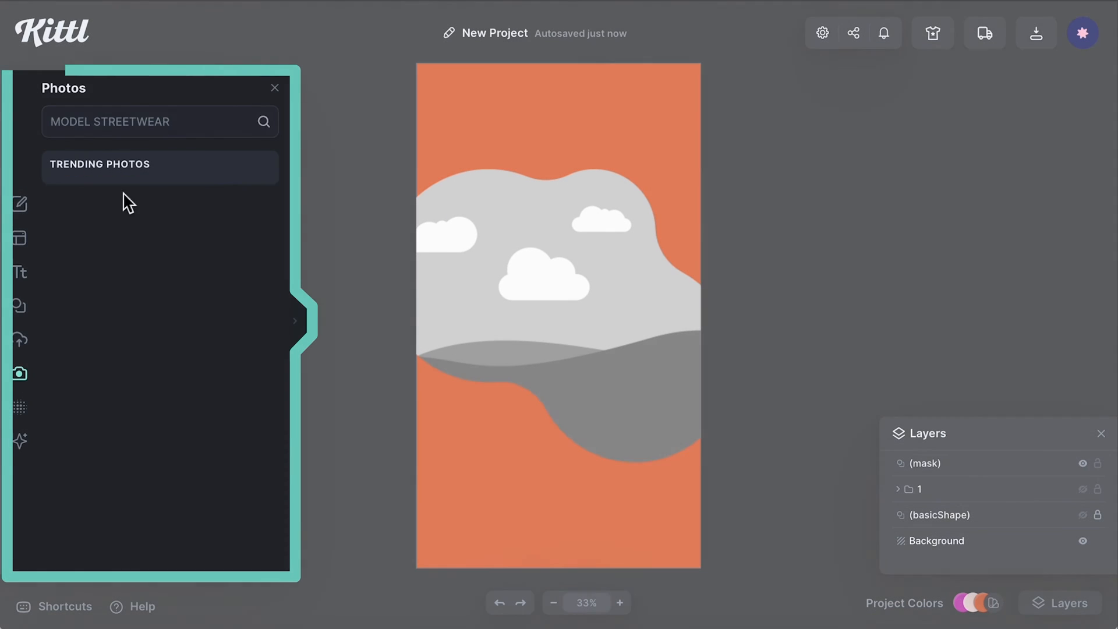
scroll(220, 462, "down", 5)
scroll(220, 462, "down", 15)
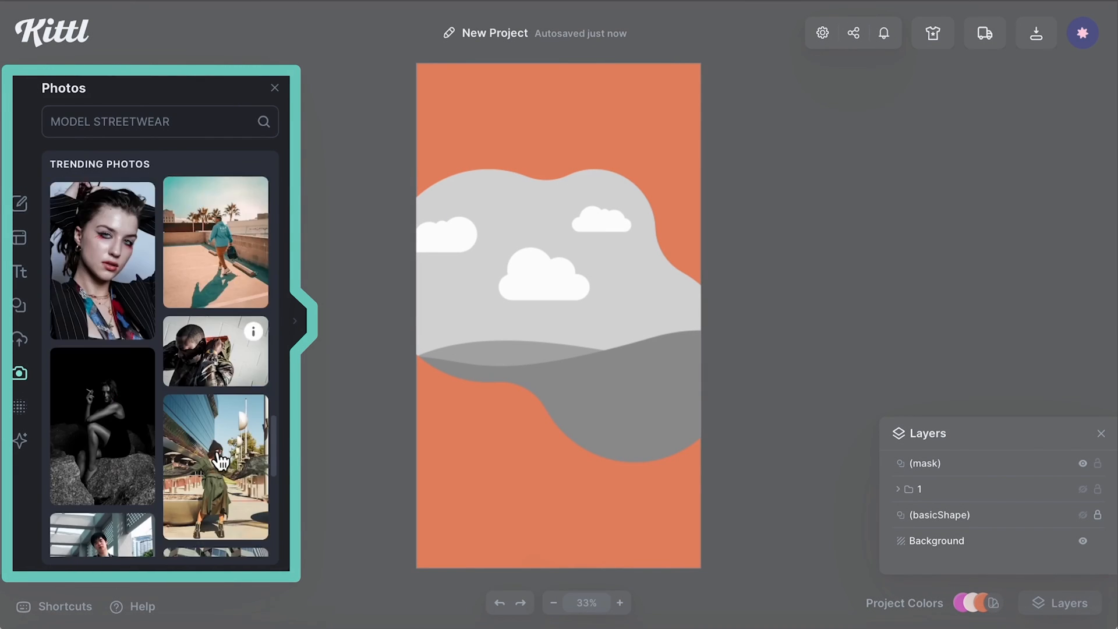
left_click(220, 404)
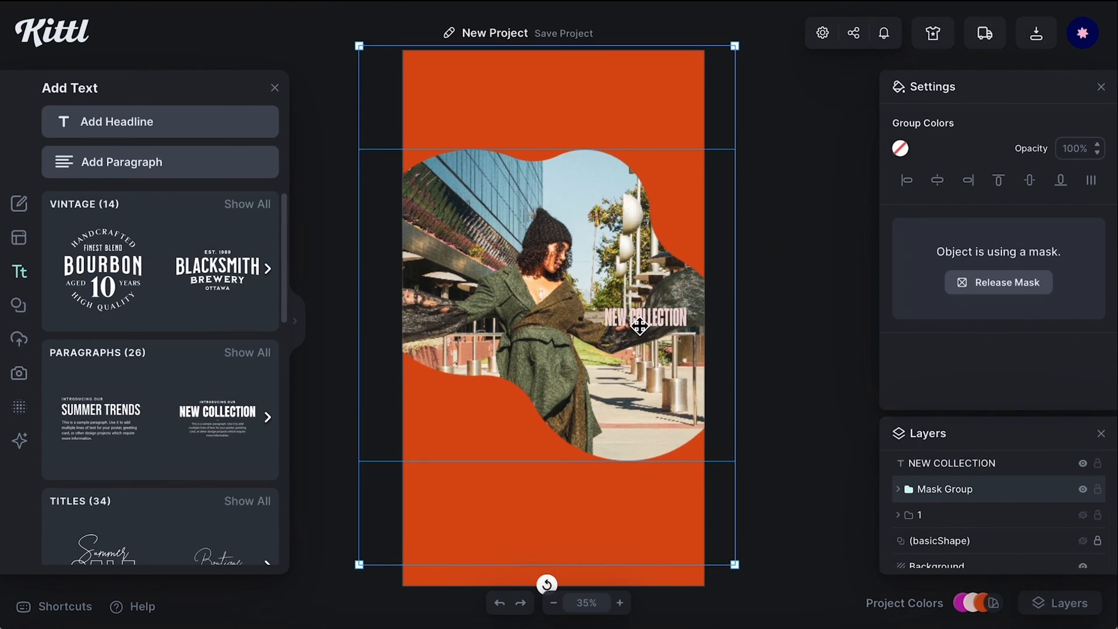
Step: Show the magenta square, move its layer to the top of the stack and keep it locked
left_click(1083, 530)
left_click_drag(1066, 529, 1057, 458)
left_click(1097, 463)
left_click(1096, 464)
Step: Move the NEW COLLECTION headline to the top of the artboard and enlarge it to nearly the artboard's width
left_click(631, 337)
left_click_drag(641, 319, 461, 84)
left_click_drag(539, 82, 498, 83)
left_click_drag(498, 94, 728, 135)
left_click(750, 169)
left_click(797, 318)
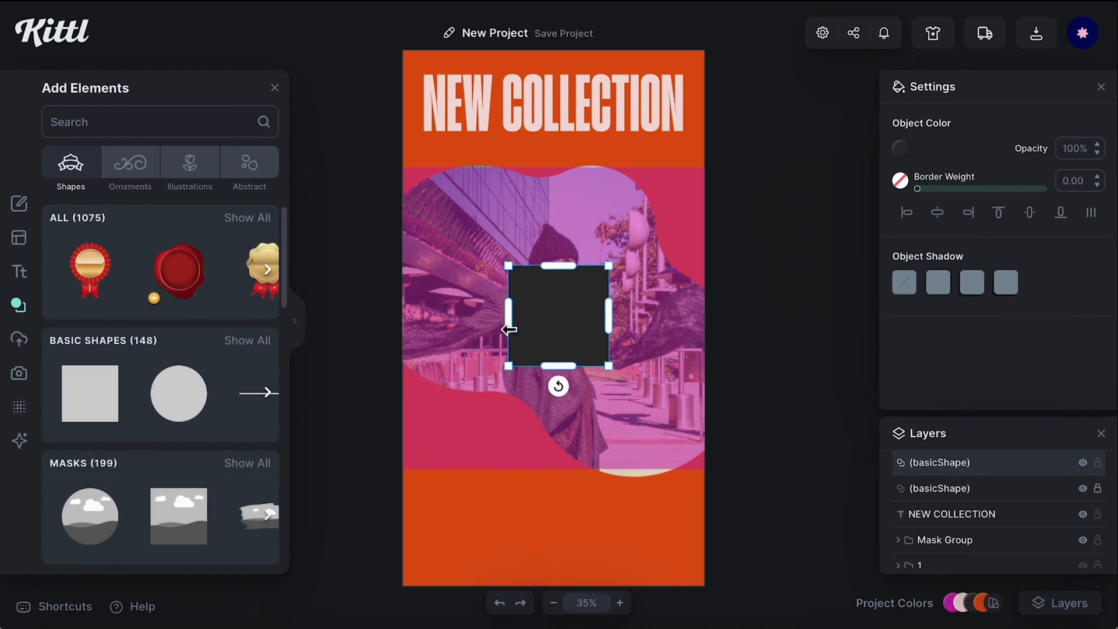
Step: Move the dark square to the artboard's upper-left corner and stretch it to cover the whole artboard
left_click_drag(559, 311, 451, 99)
left_click_drag(463, 153, 486, 548)
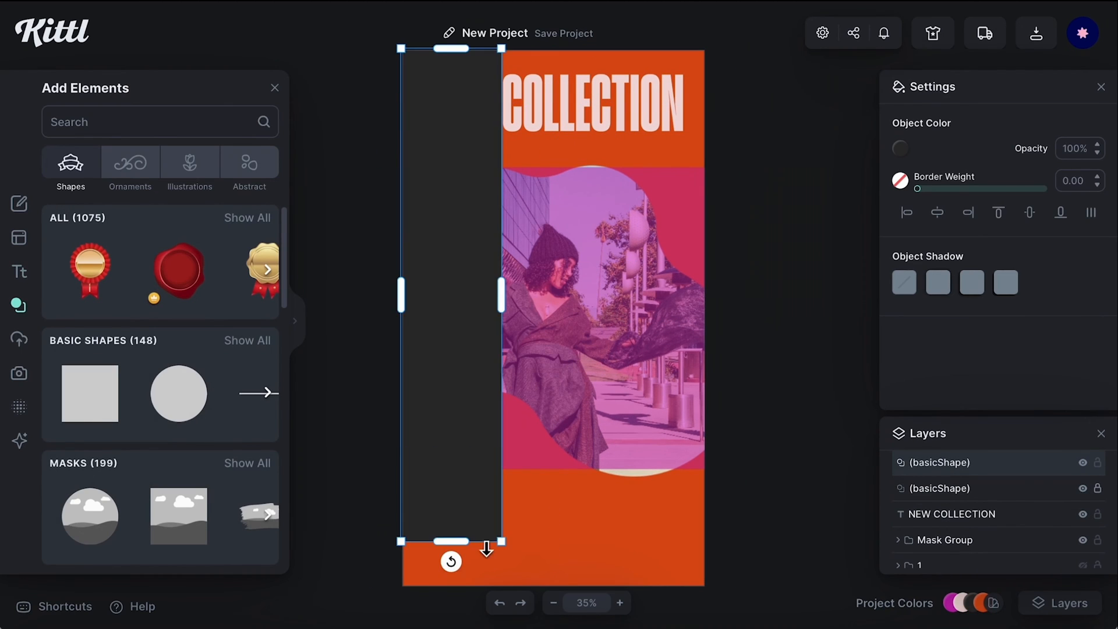
left_click_drag(511, 331, 700, 325)
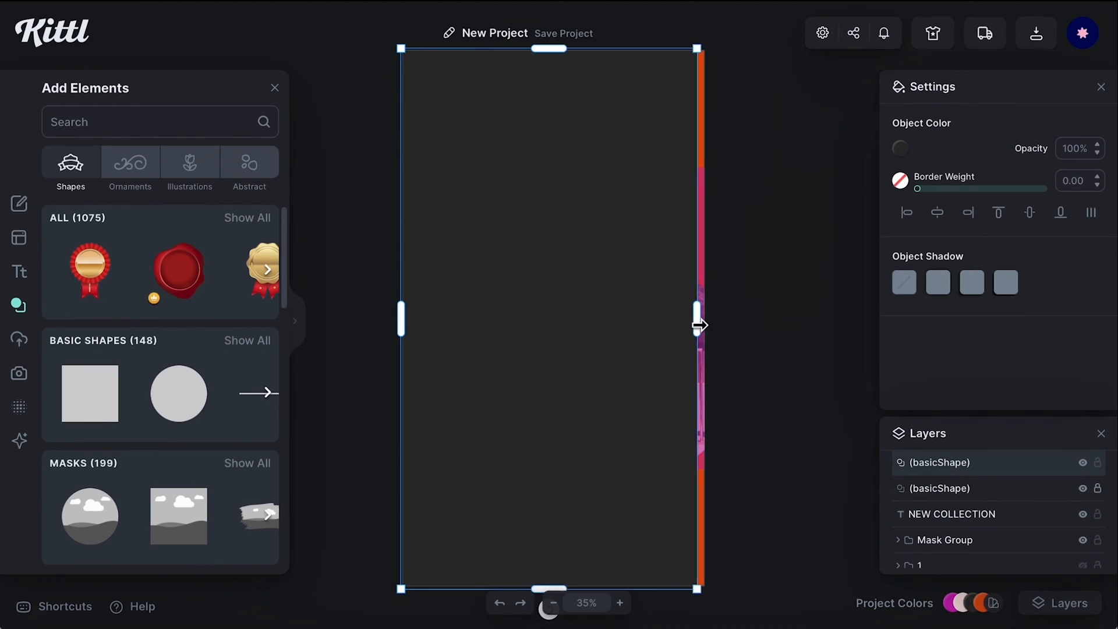
Step: Recolour the full-size rectangle light pink and send it to the back
left_click(903, 151)
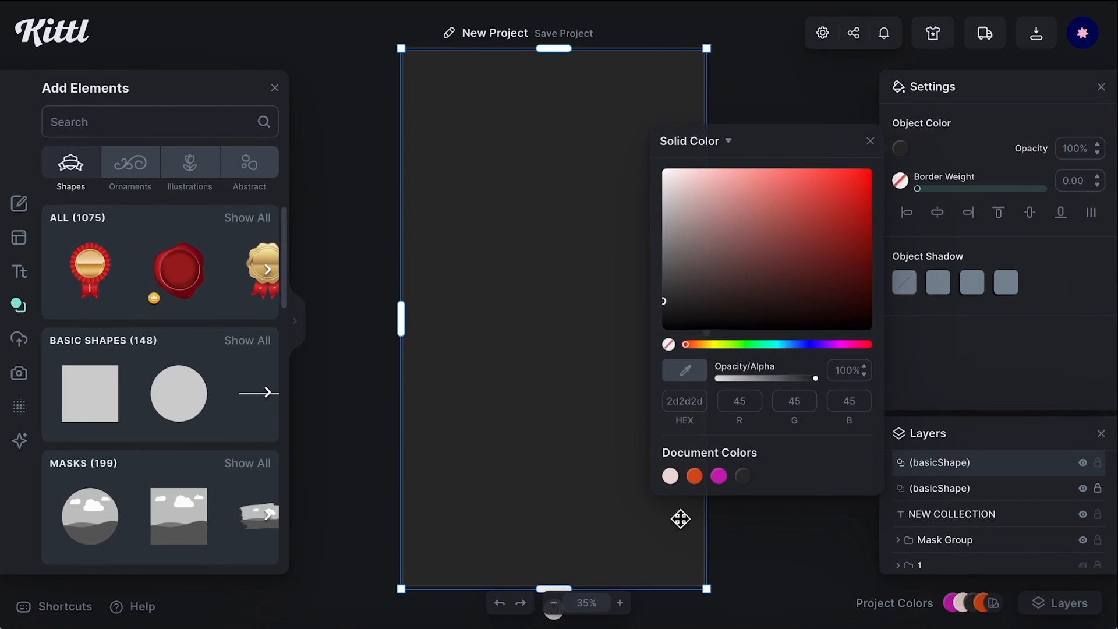
left_click(671, 479)
right_click(623, 481)
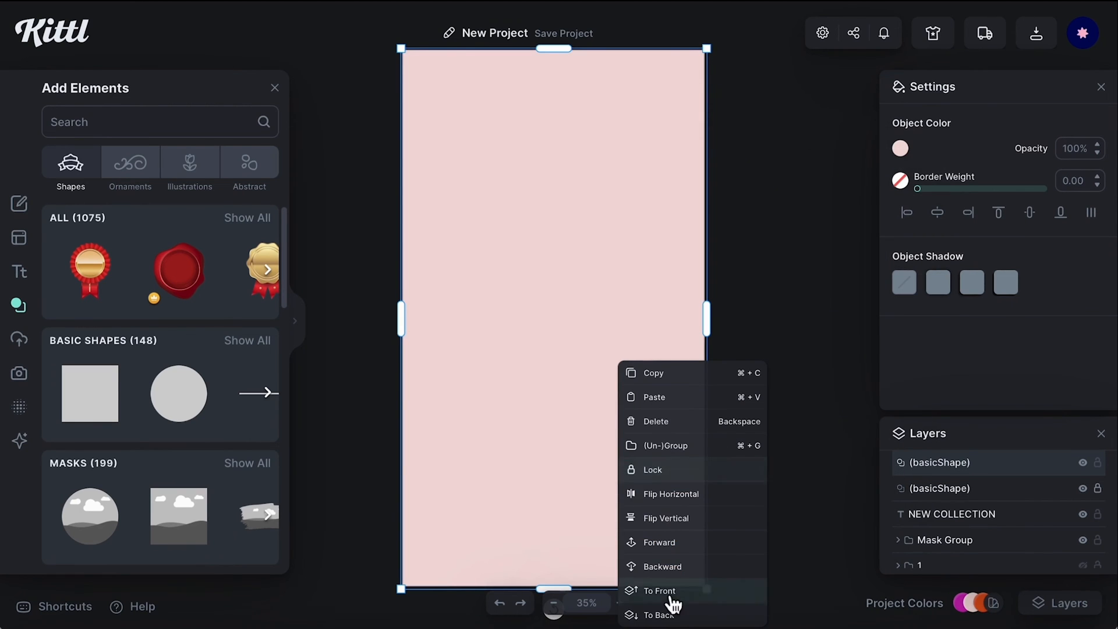
left_click(664, 615)
Step: Recolour the NEW COLLECTION headline orange and duplicate it downward into a stack of three lines
left_click(591, 103)
left_click(900, 149)
left_click(693, 473)
left_click(644, 197)
left_click_drag(648, 117, 657, 250, "alt")
left_click_drag(656, 251, 661, 330, "alt")
key("Delete")
Step: Give the middle NEW COLLECTION line a thin orange outline and no fill
left_click(658, 171)
left_click_drag(917, 188, 923, 188)
left_click(900, 180)
left_click(900, 148)
left_click(669, 344)
left_click(706, 215)
left_click(798, 274)
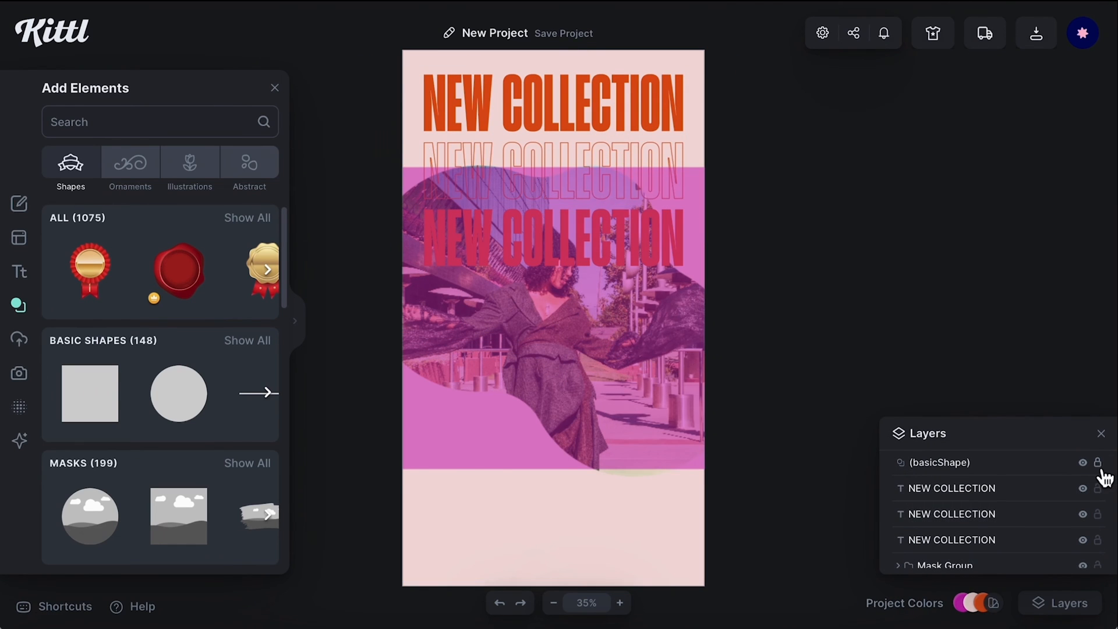
Step: Hide the magenta square and send the two lower NEW COLLECTION lines behind the masked photo
left_click(1082, 462)
left_click(676, 163)
key("ctrl+shift+[")
left_click(683, 172)
key("ctrl+shift+[")
left_click(663, 257)
key("ctrl+shift+[")
left_click(687, 252)
key("ctrl+shift+[")
left_click(748, 515)
Step: Add the eight-petal flower from the basic shapes, recolour it orange and place it at the photo's lower-left edge
left_click(247, 340)
scroll(163, 512, "down", 20)
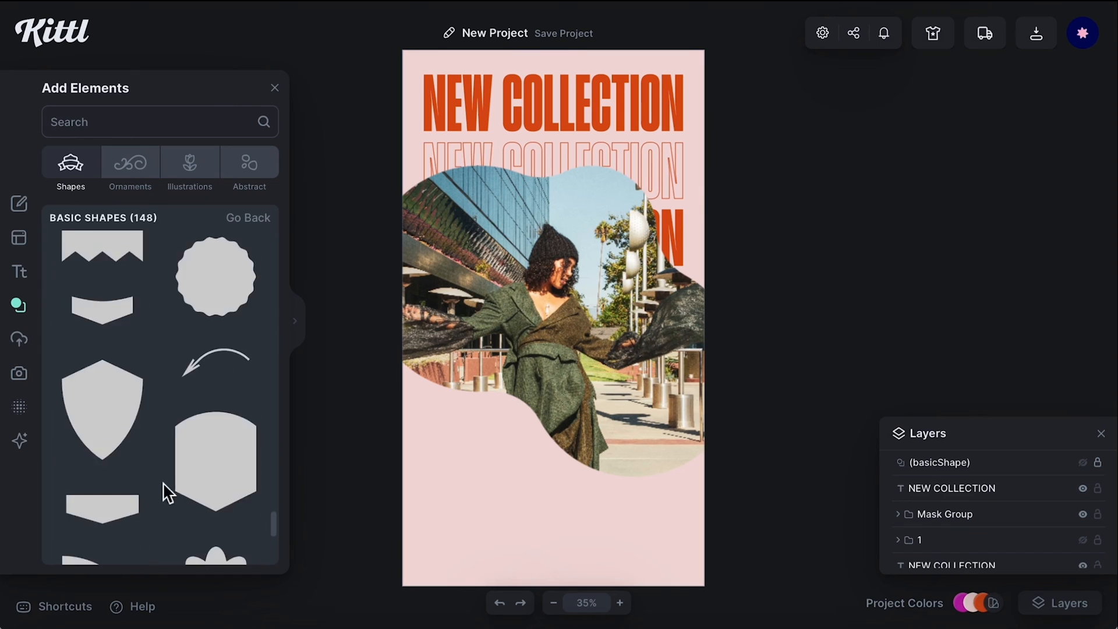
scroll(163, 483, "down", 4)
left_click(215, 345)
left_click(900, 148)
left_click_drag(547, 326, 465, 397)
left_click(694, 474)
Step: Move the woman's photo upward inside the blob mask
double_click(581, 354)
left_click_drag(582, 354, 582, 322)
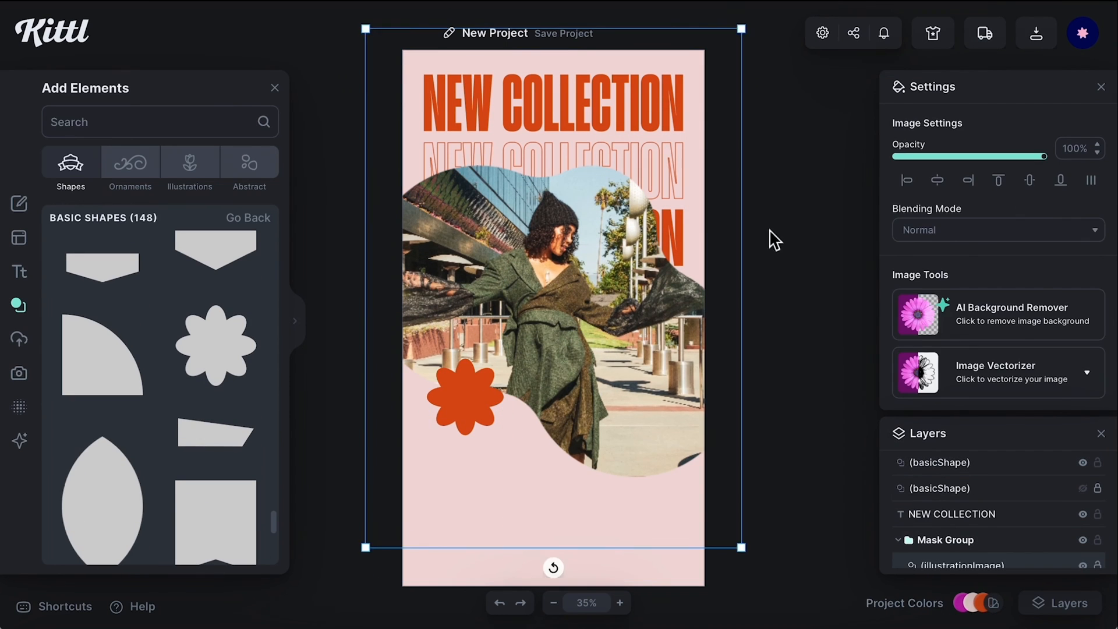
Step: Duplicate the top NEW COLLECTION line, recolour the copy pale pink and change its text to NOV/23
left_click(769, 230)
left_click(574, 122)
left_click_drag(574, 123, 574, 405, "alt")
left_click(900, 147)
left_click(670, 474)
double_click(676, 390)
left_click_drag(682, 389, 304, 379)
type("NOV7")
key("BackSpace")
type("/23")
key("Escape")
Step: Fit the NOV/23 text onto the orange flower, enlarge the flower slightly and centre the two on each other
right_click(606, 384)
left_click(669, 513)
left_click_drag(721, 412, 513, 444)
left_click(465, 424, "shift")
left_click(748, 387)
left_click(478, 423)
left_click(470, 396, "shift")
left_click(936, 180)
left_click(1029, 180)
Step: Group all elements of the NEW COLLECTION layout, rename the group 2 and hide it
left_click(813, 355)
left_click_drag(803, 537, 410, 87)
key("ctrl+g")
double_click(948, 466)
type("2")
key("Return")
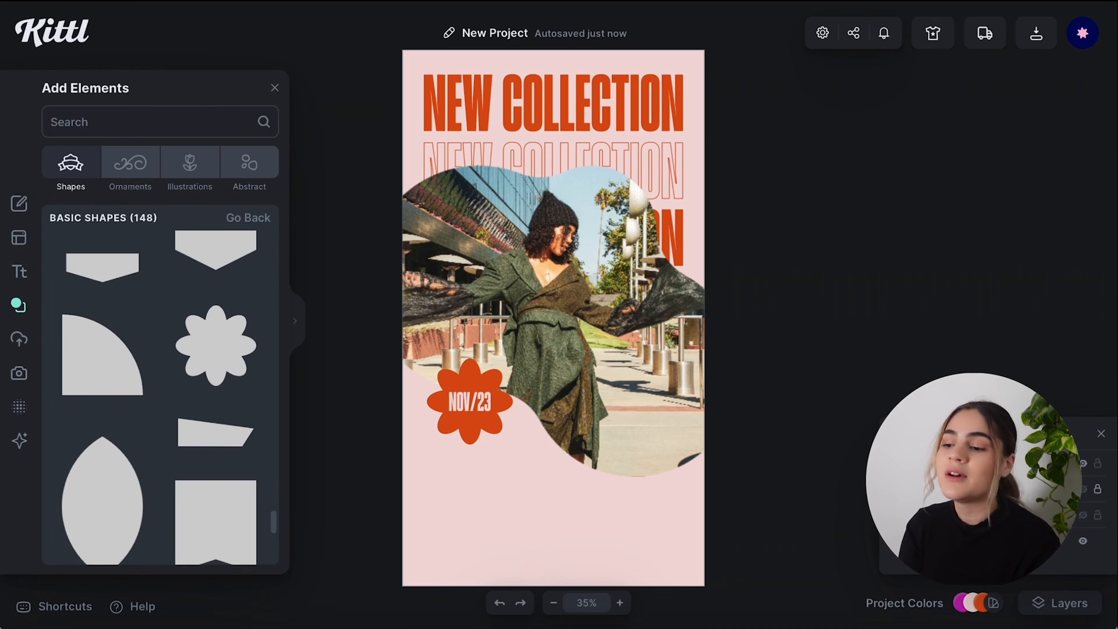
left_click(1086, 467)
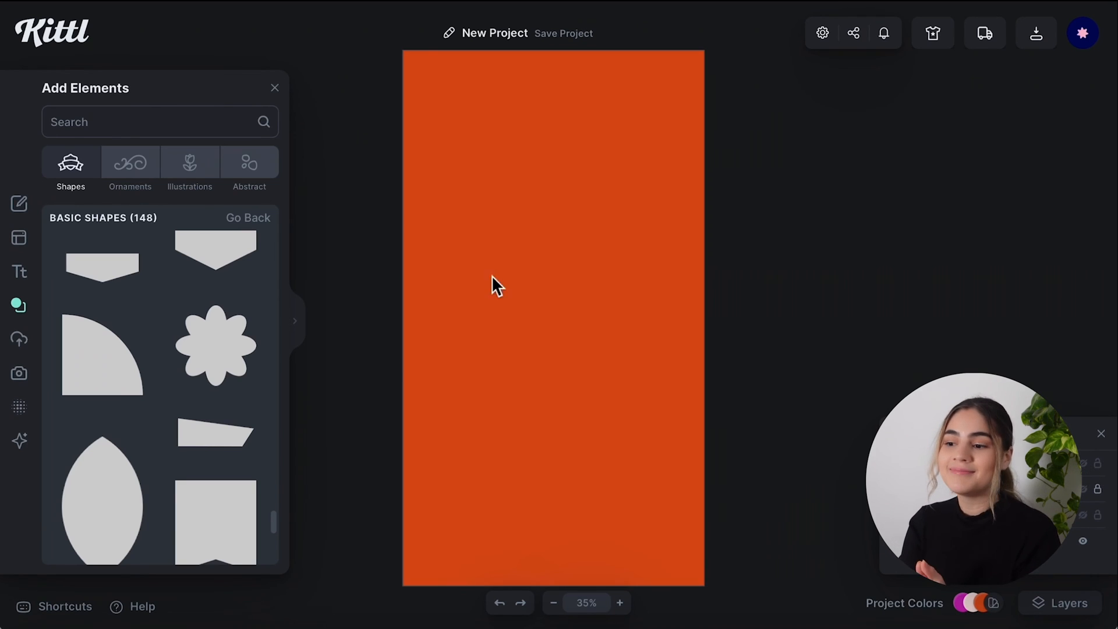
Step: Search the photo library for MODEL and look through the results for a suitable fashion photo
left_click(523, 255)
left_click(28, 379)
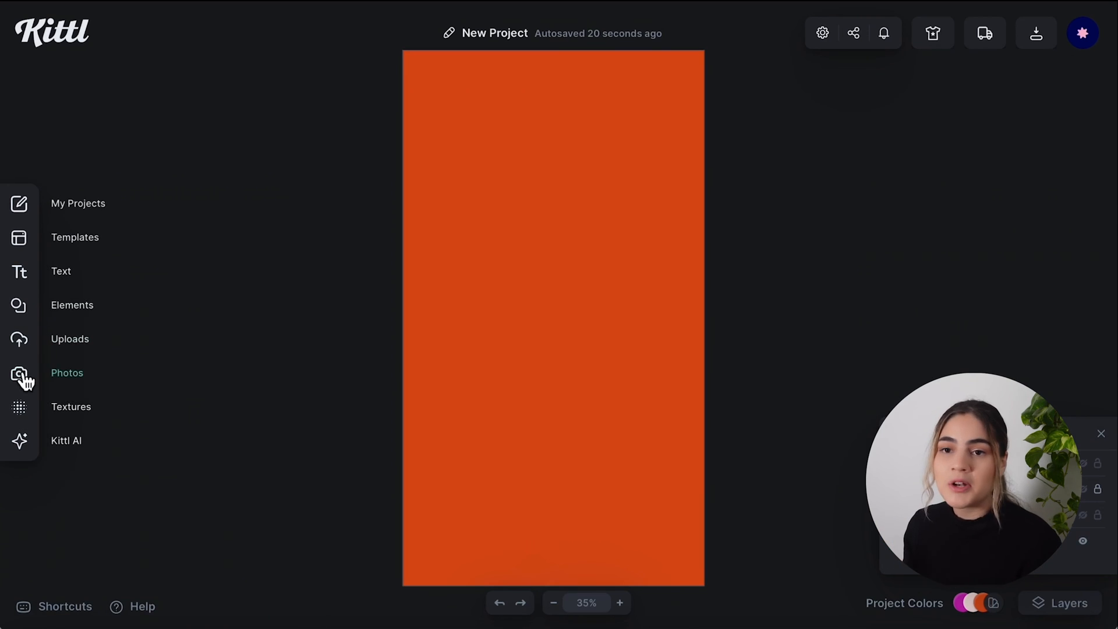
left_click(23, 377)
type("MODEL")
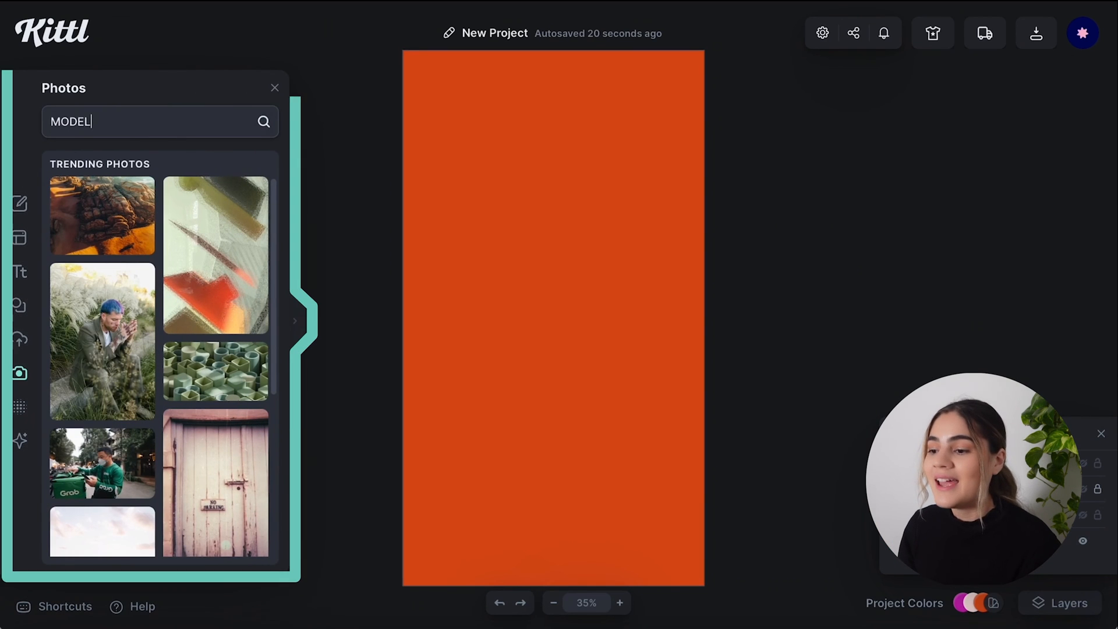
key("Return")
scroll(197, 360, "down", 10)
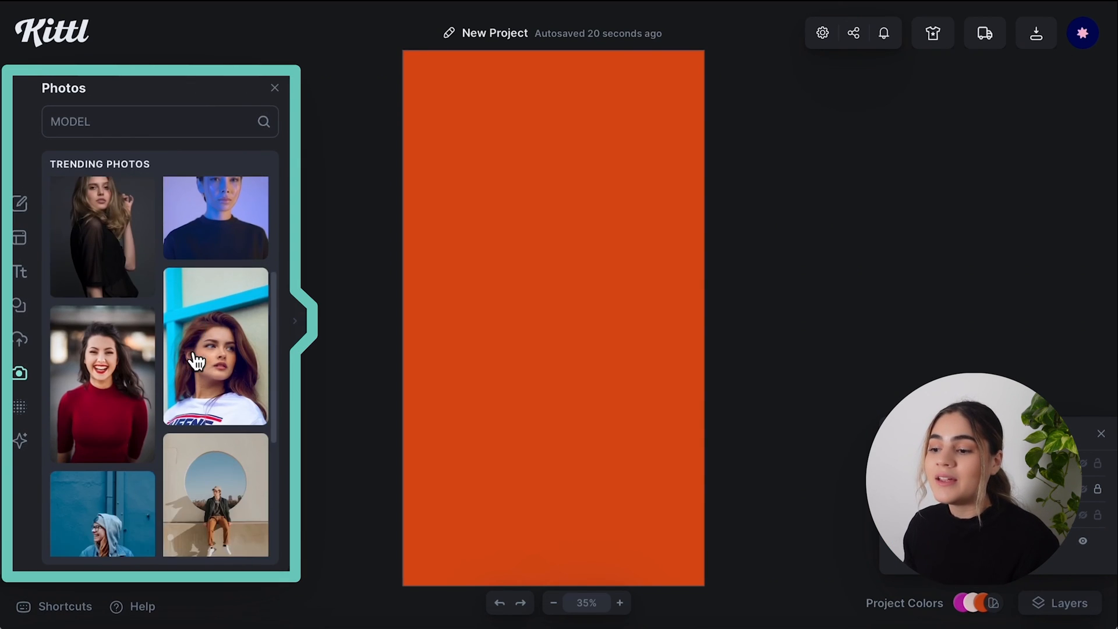
scroll(197, 361, "down", 10)
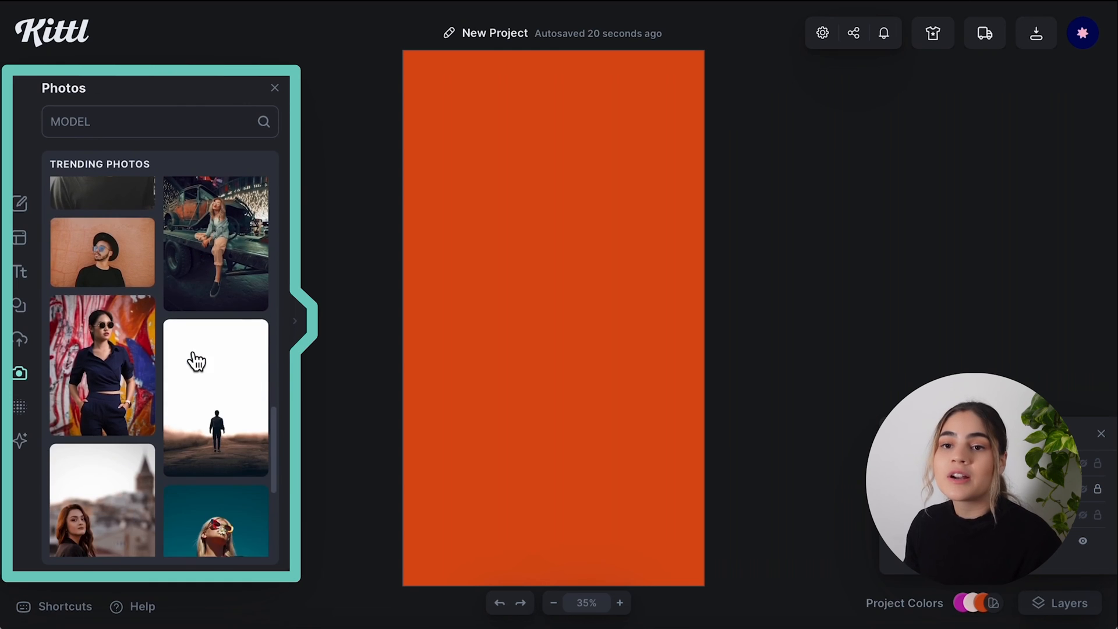
scroll(197, 361, "down", 10)
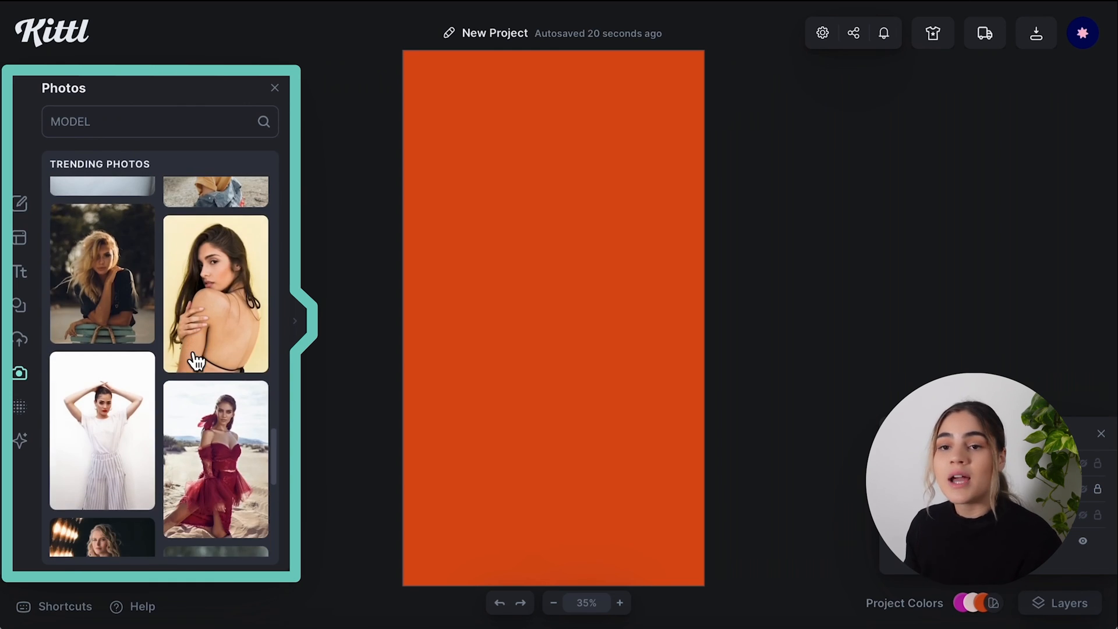
scroll(197, 361, "down", 10)
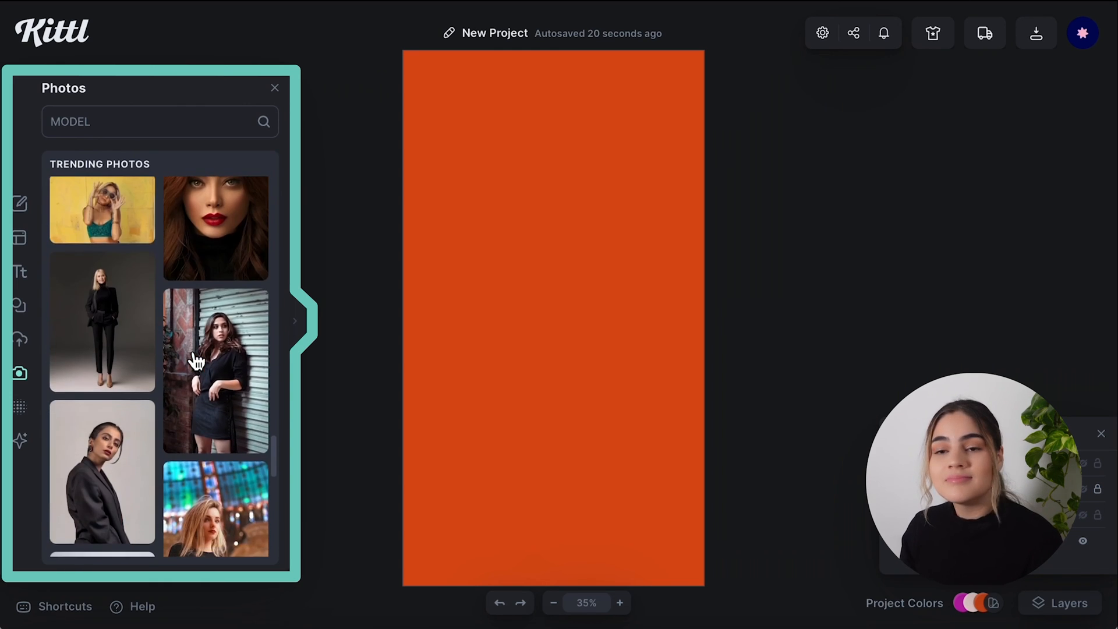
Step: Search the photos for outfit, add the woman in a brown coat and jeans, and scale the photo to cover the artboard
scroll(200, 332, "down", 5)
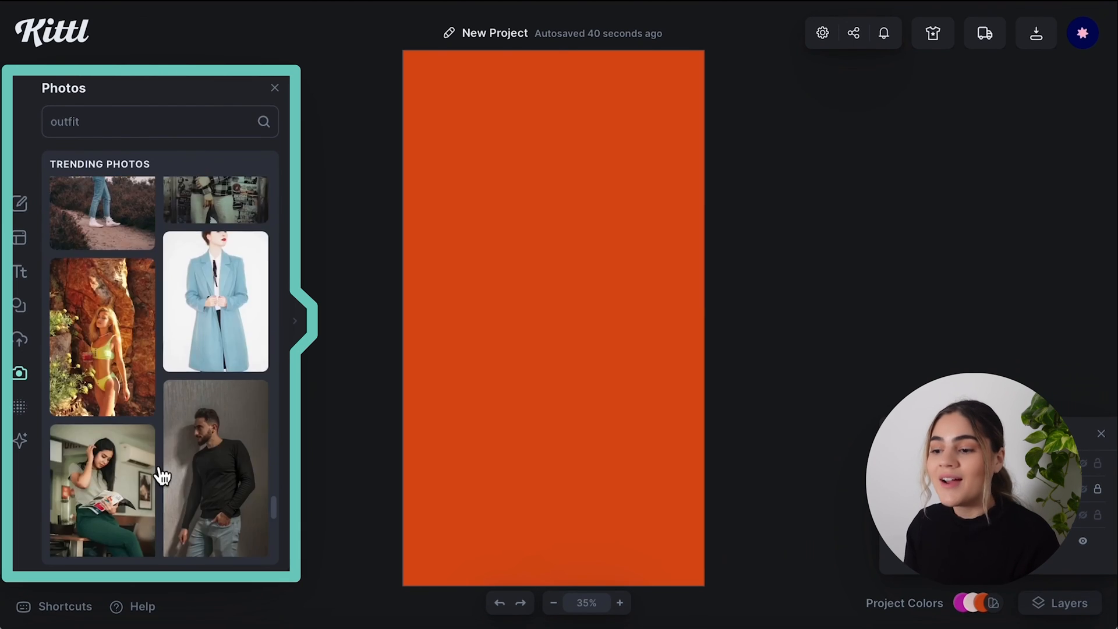
scroll(175, 460, "up", 3)
scroll(206, 447, "down", 8)
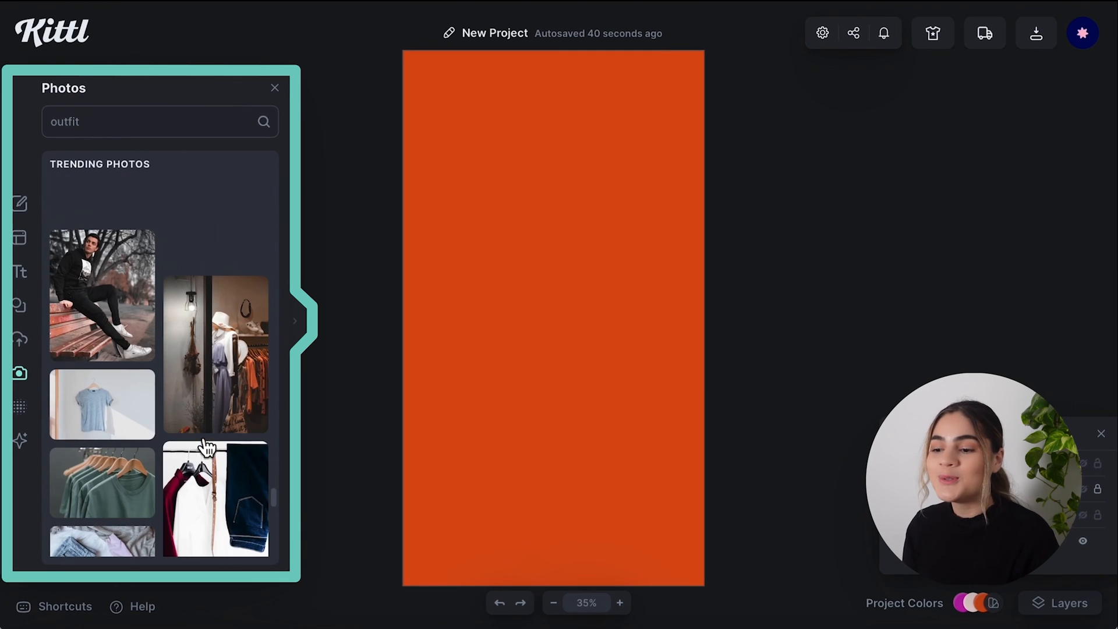
left_click_drag(609, 241, 750, 65)
left_click_drag(502, 402, 364, 602)
scroll(216, 396, "up", 10)
scroll(180, 434, "up", 10)
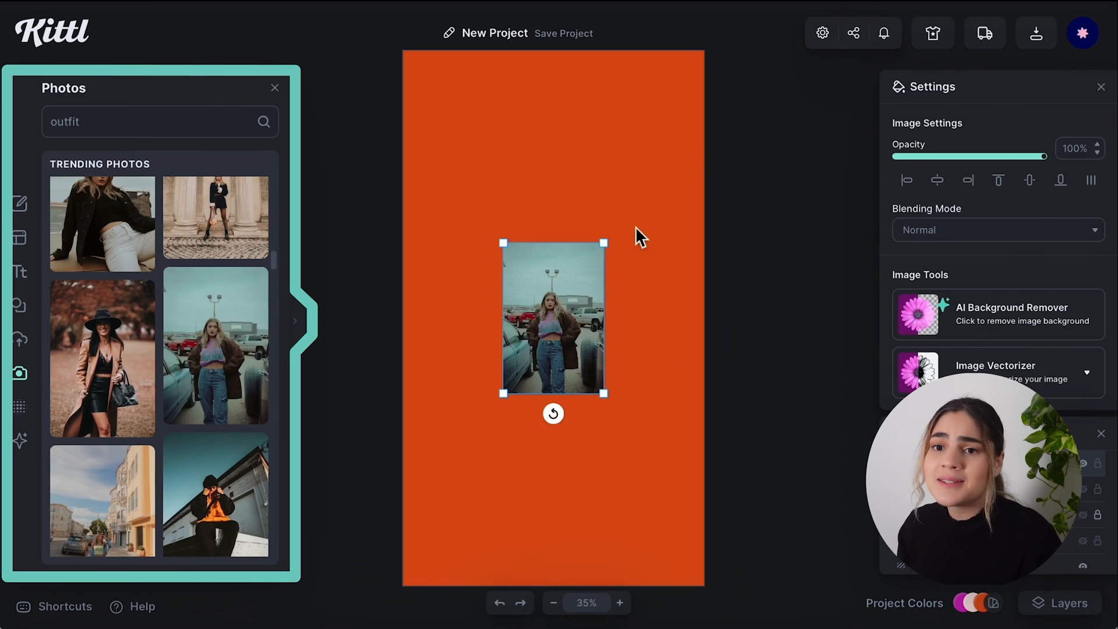
left_click_drag(603, 243, 726, 40)
left_click_drag(527, 332, 315, 625)
left_click_drag(555, 457, 609, 392)
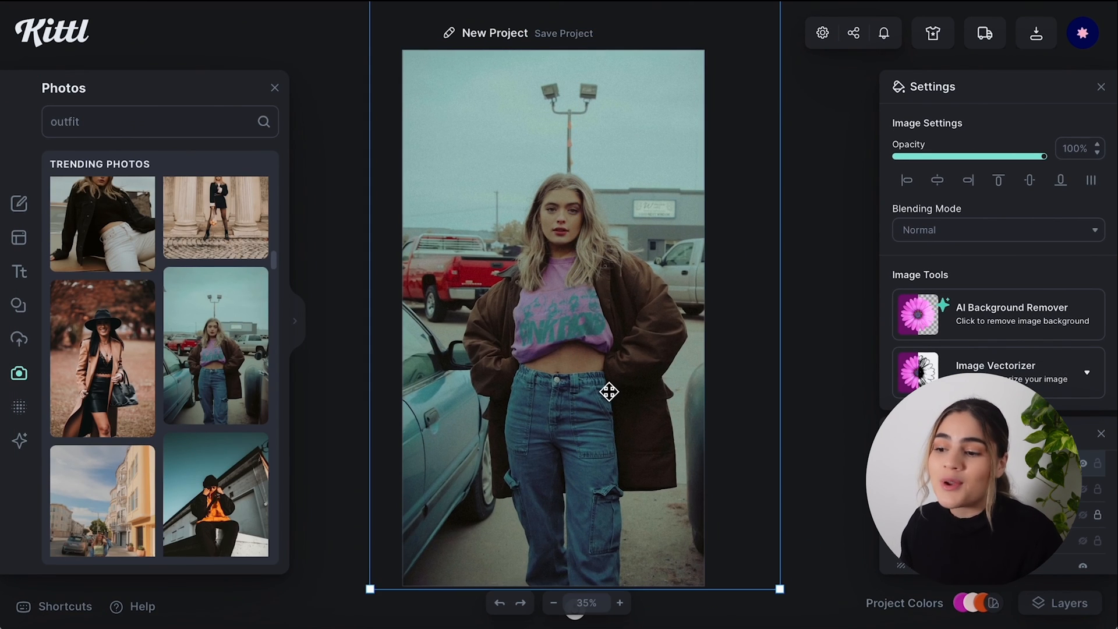
Step: Cover the photo with a square from the basic shapes stretched over the whole artboard, coloured black at 50% opacity
left_click(19, 305)
left_click(90, 393)
left_click_drag(545, 340, 453, 595)
left_click_drag(502, 320, 722, 320)
left_click(900, 148)
left_click_drag(663, 301, 624, 391)
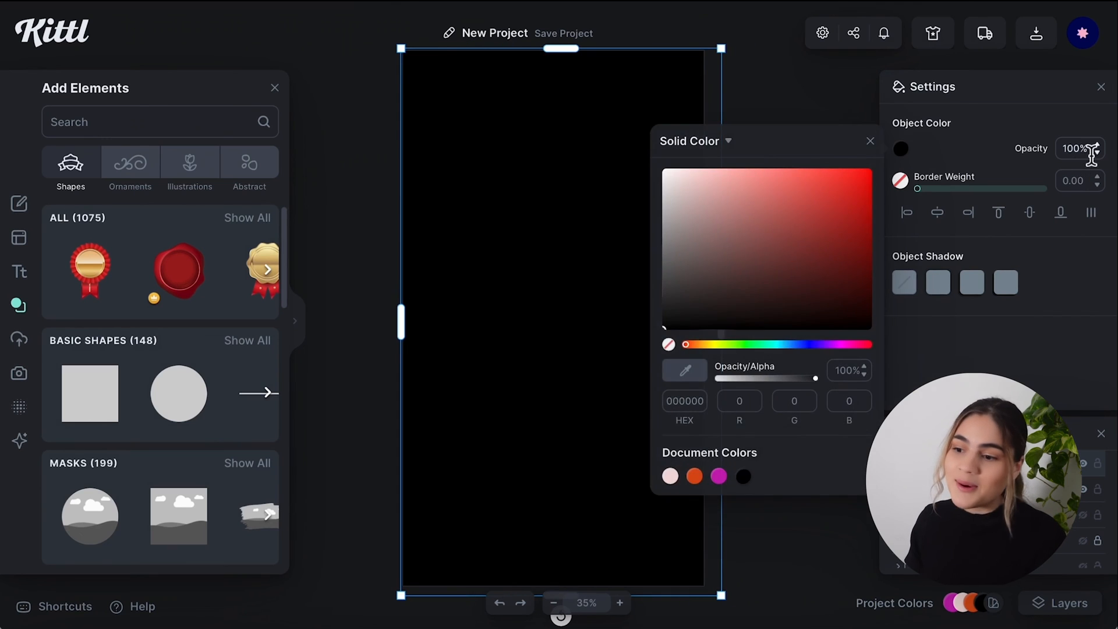
left_click(1086, 154)
type("50")
key("Return")
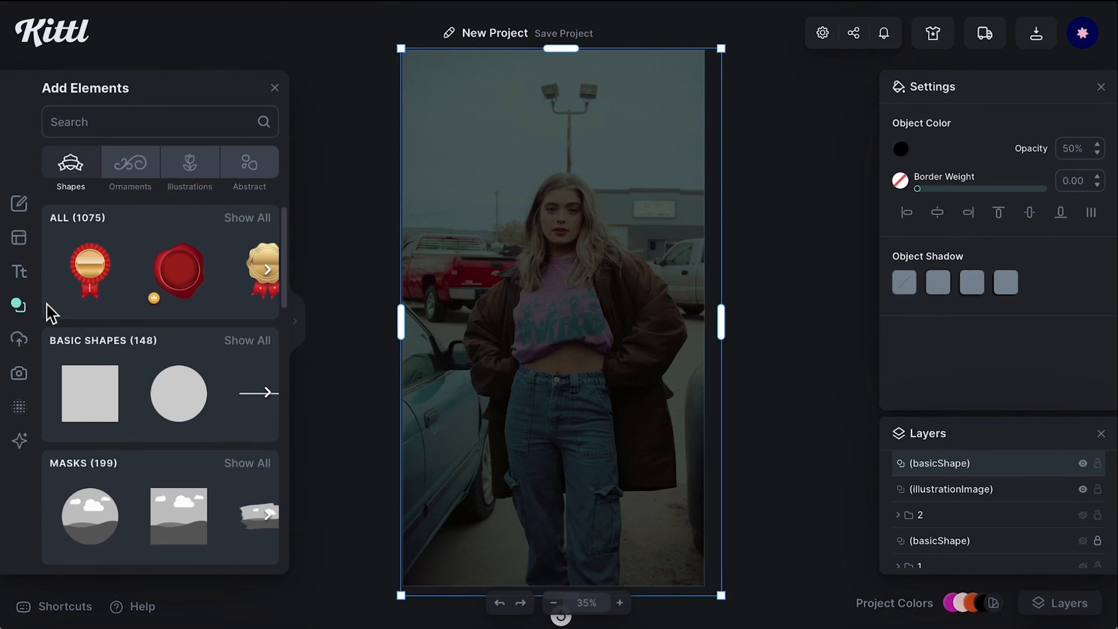
Step: Add the headline 3 WAYS TO STYLE in pale pink Skyrise Display and place it over the woman's chest
left_click(19, 272)
left_click(163, 124)
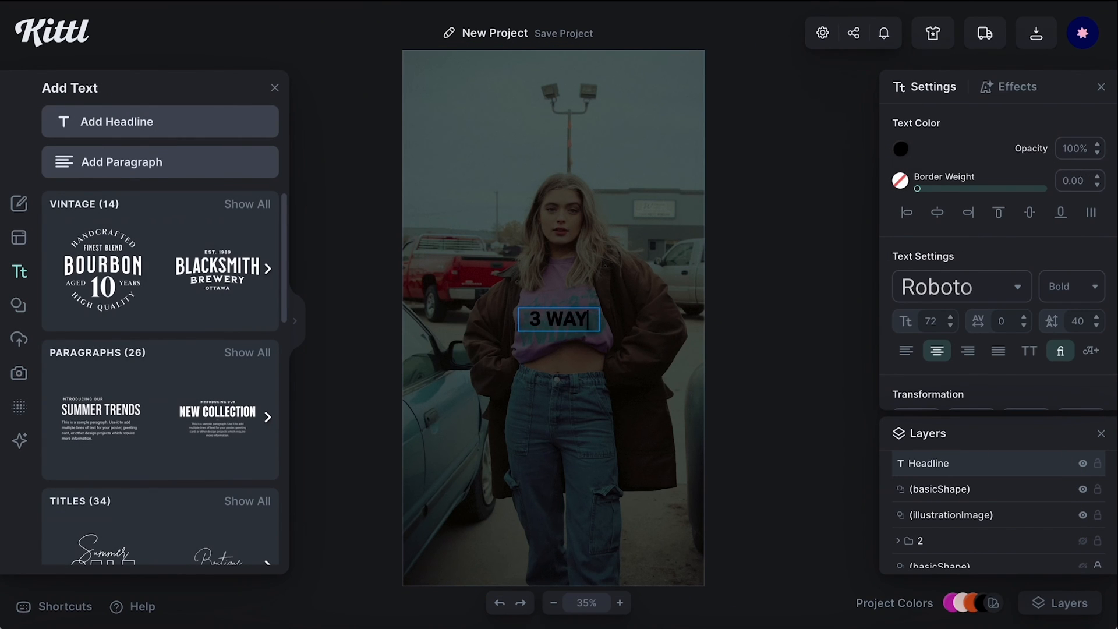
left_click_drag(605, 348, 735, 348)
left_click(914, 294)
left_click(768, 205)
left_click(900, 148)
left_click(671, 474)
left_click_drag(624, 318, 577, 257)
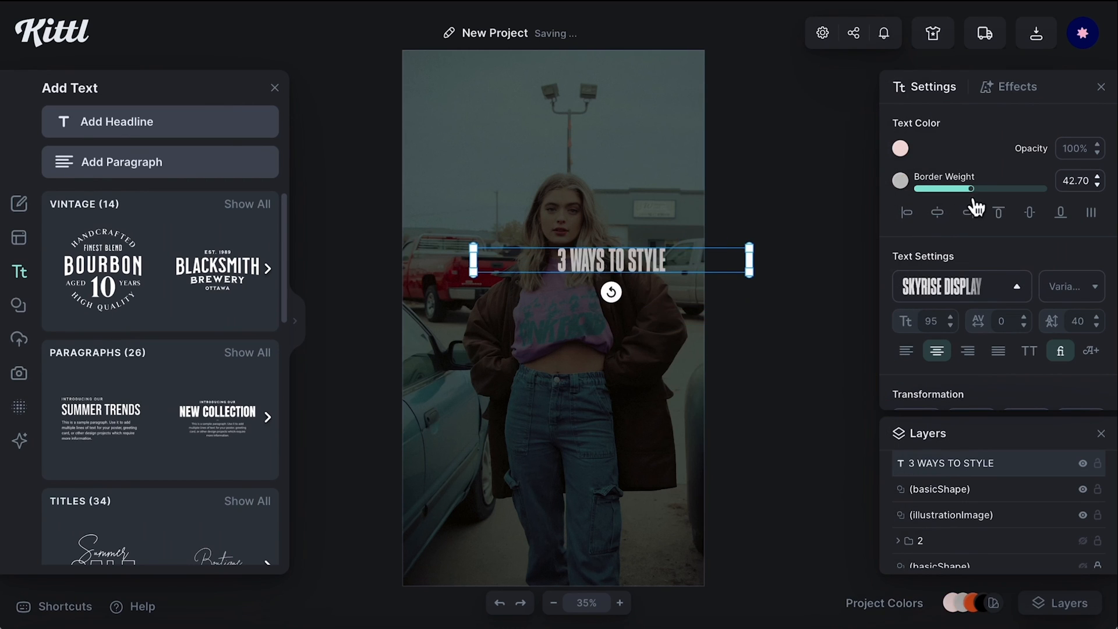
Step: Add a second headline OVERSIZED COATS in pale pink Suliway with a line height of -20
left_click(254, 129)
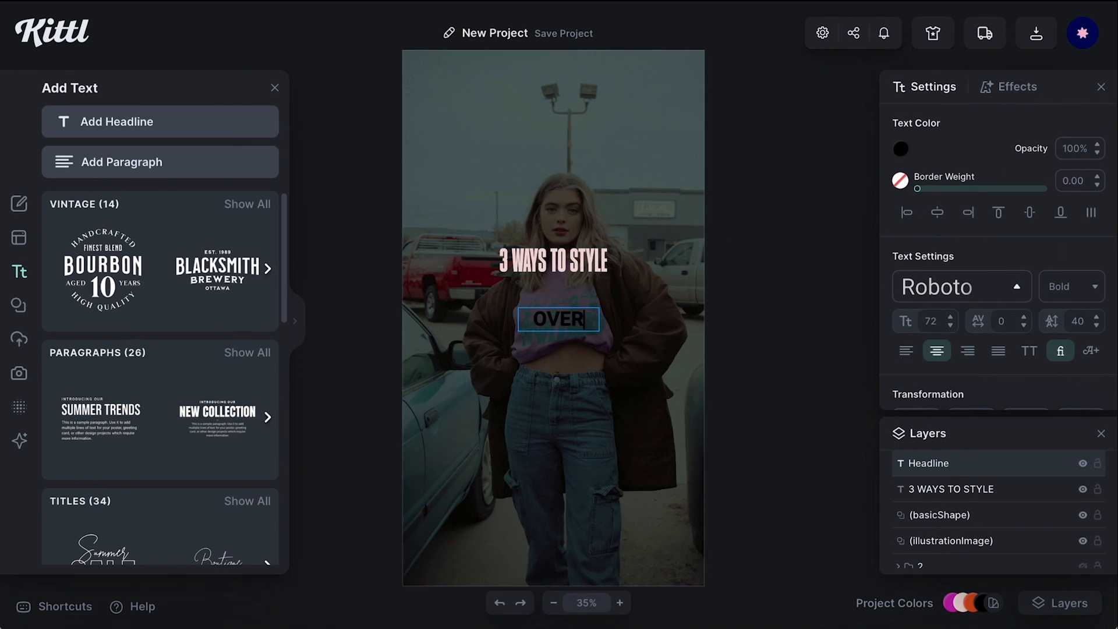
left_click(992, 297)
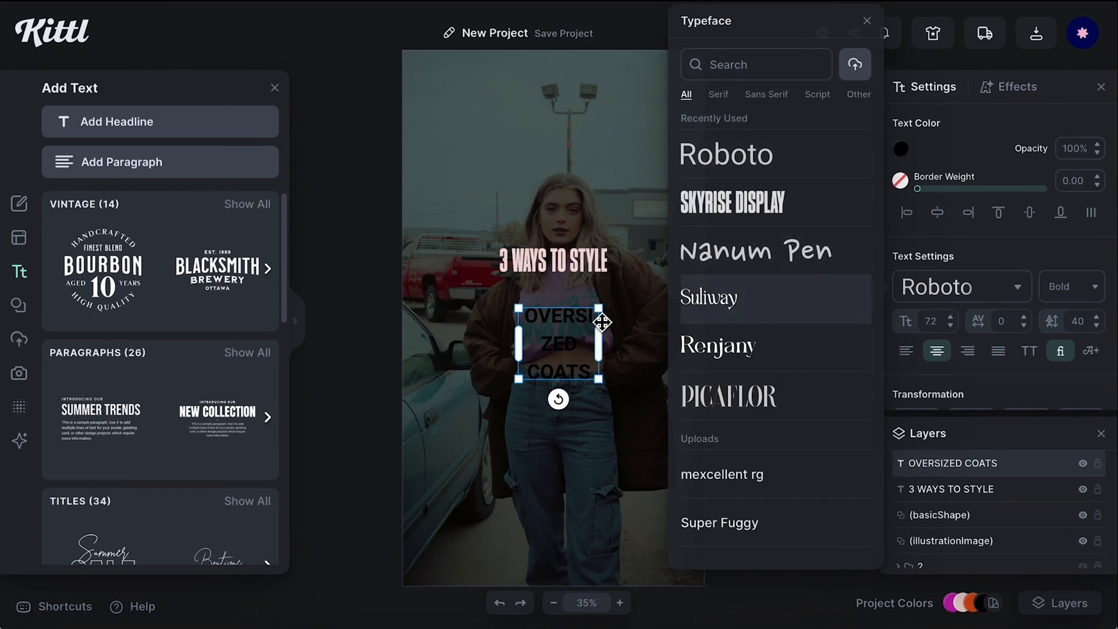
left_click(711, 297)
left_click(900, 147)
left_click(1015, 323)
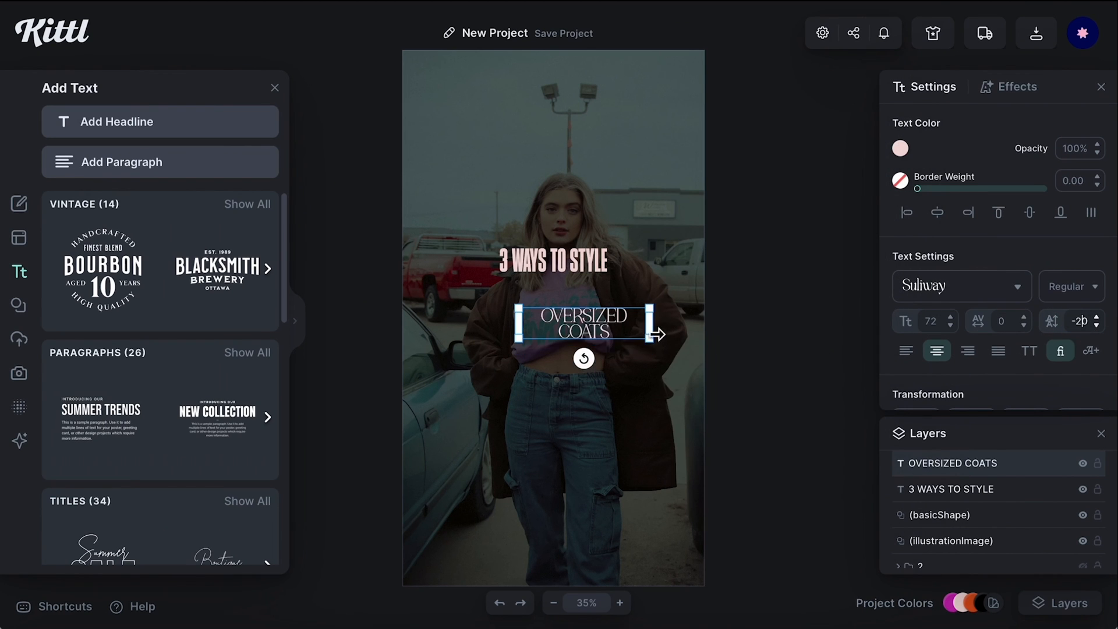
Step: Enlarge OVERSIZED COATS and centre it horizontally just below 3 WAYS TO STYLE
left_click_drag(784, 384, 785, 385)
left_click(936, 212)
left_click_drag(582, 335, 582, 313)
left_click_drag(697, 369, 683, 362)
left_click(937, 212)
Step: Group the two text lines and centre the group vertically on the artboard
left_click(545, 272, "shift")
key("ctrl+g")
left_click(1029, 180)
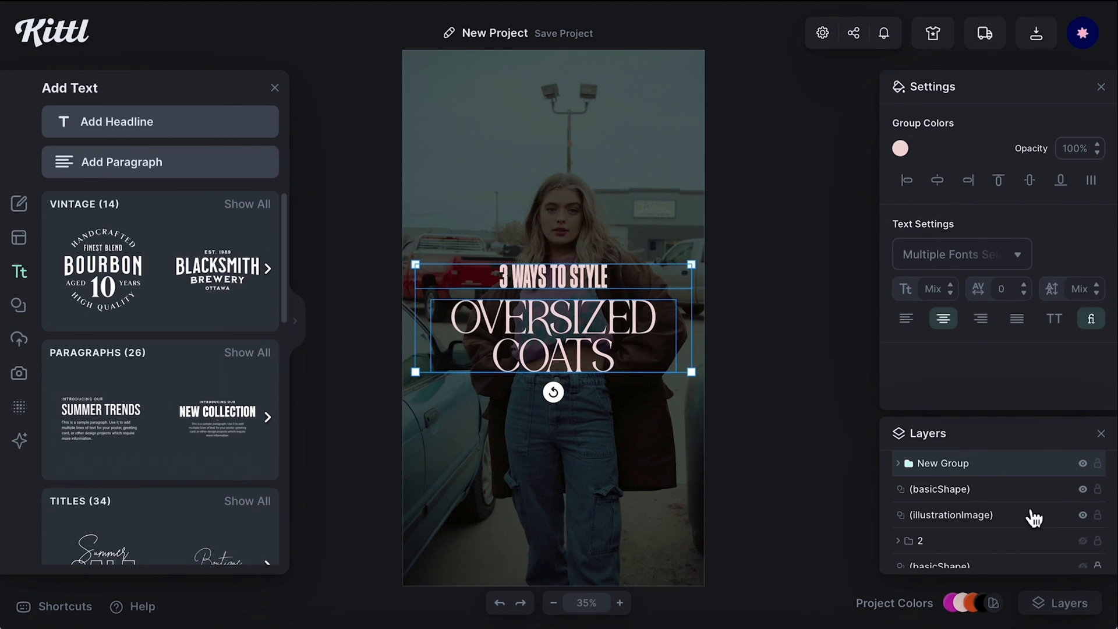
Step: Move the hidden locked square above the text group in the layer order and show it briefly to check the text's placement
left_click_drag(1041, 528, 1050, 475)
scroll(1016, 500, "up", 1)
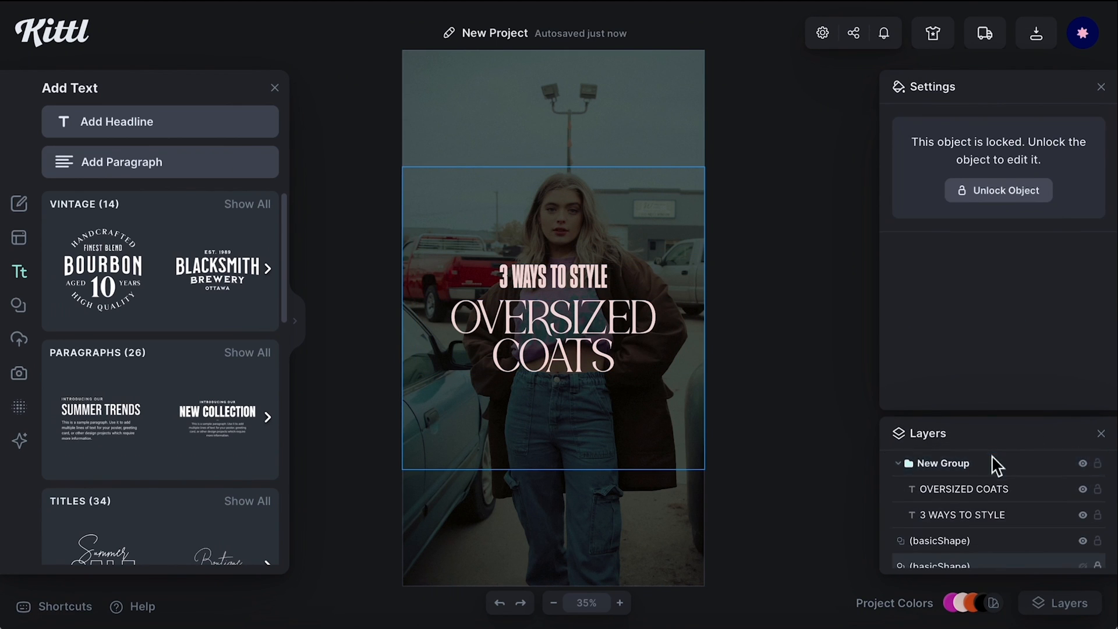
left_click_drag(992, 456, 997, 458)
left_click(1082, 464)
left_click(1082, 465)
left_click(773, 425)
left_click(845, 353)
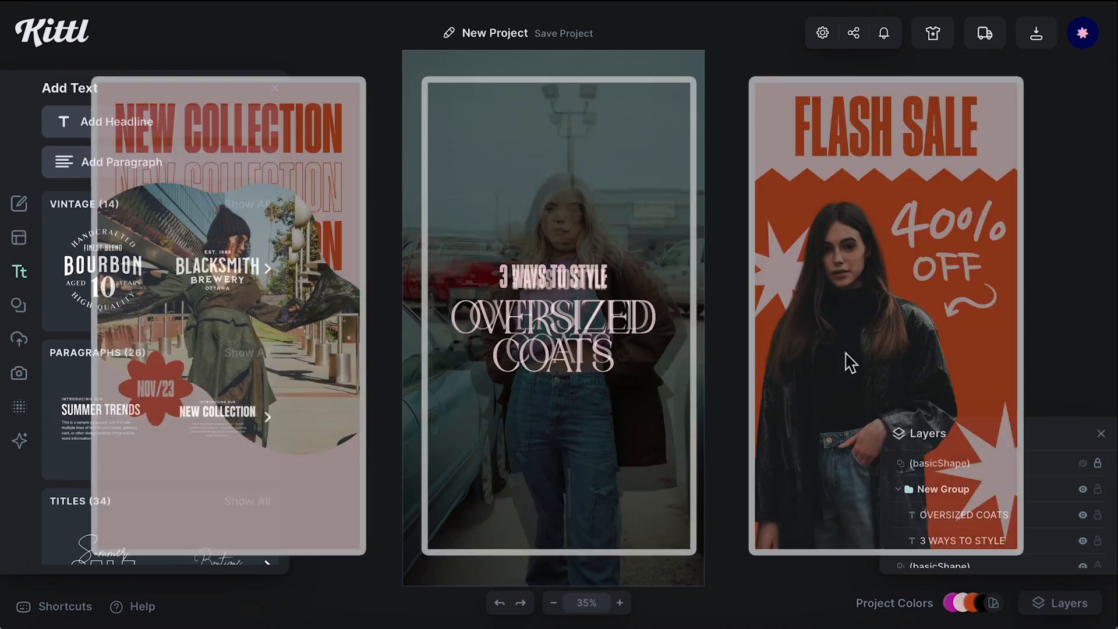